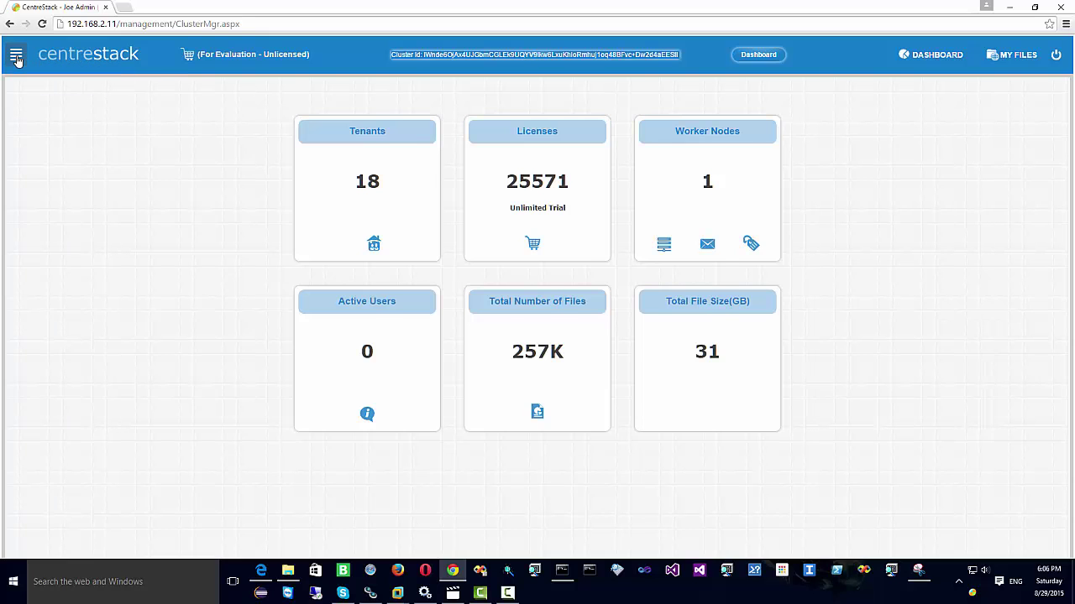
Step: Open the navigation sidebar beside the cluster dashboard showing 18 tenants and 1 worker node
left_click(16, 55)
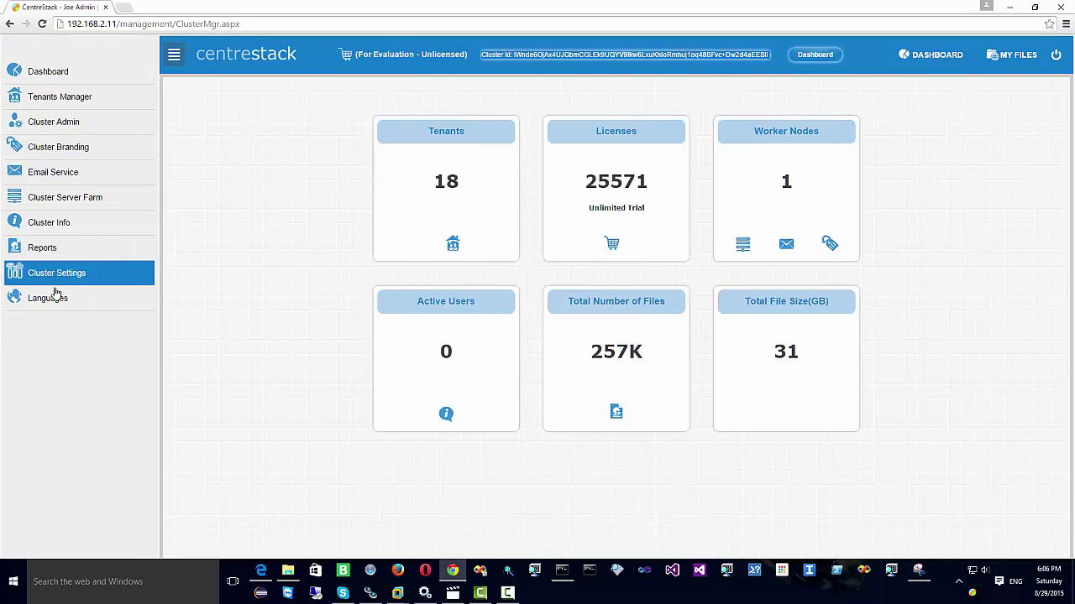
Step: View the Tenants Manager list and a tenant's action dropdown, then open the Cluster Admin page
left_click(52, 98)
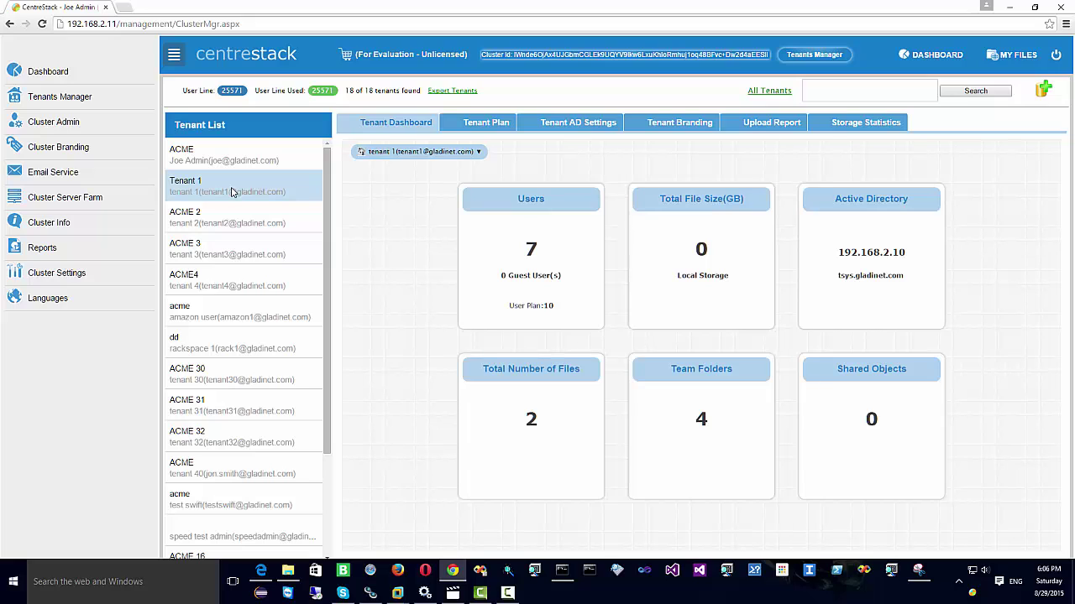
left_click(433, 152)
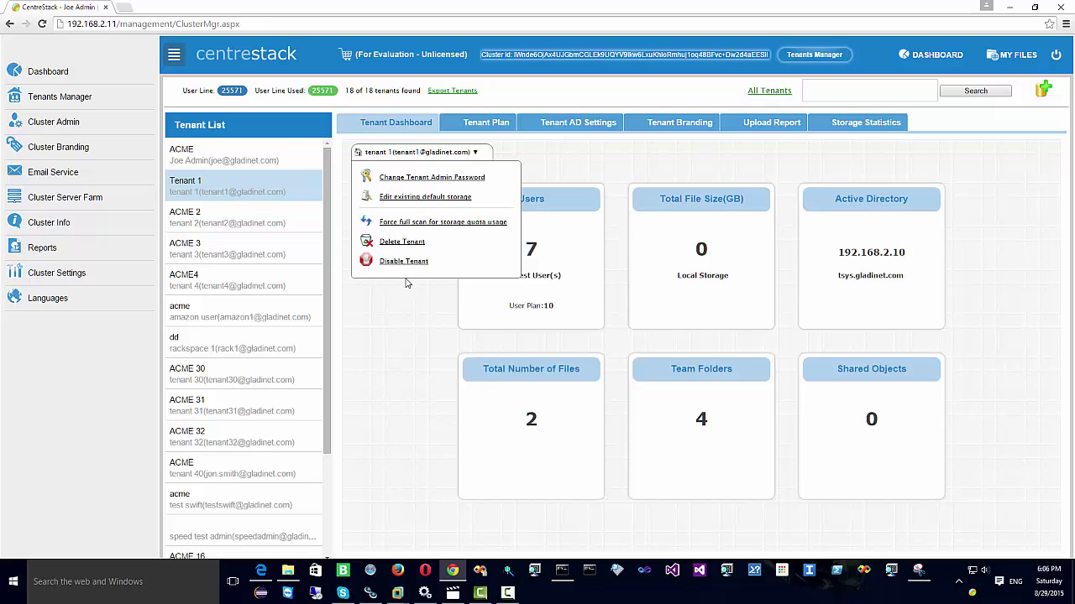
left_click(47, 130)
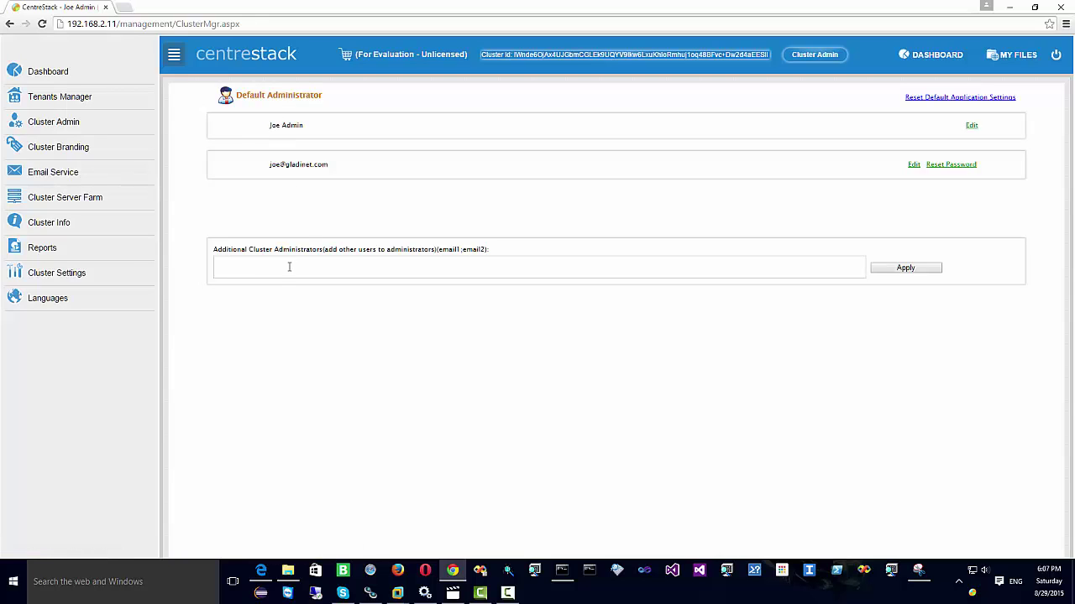
Step: Step through the Cluster Branding tabs (Web Portal, Windows, Mac, Android, iOS, Emails), then open Email Service
left_click(60, 152)
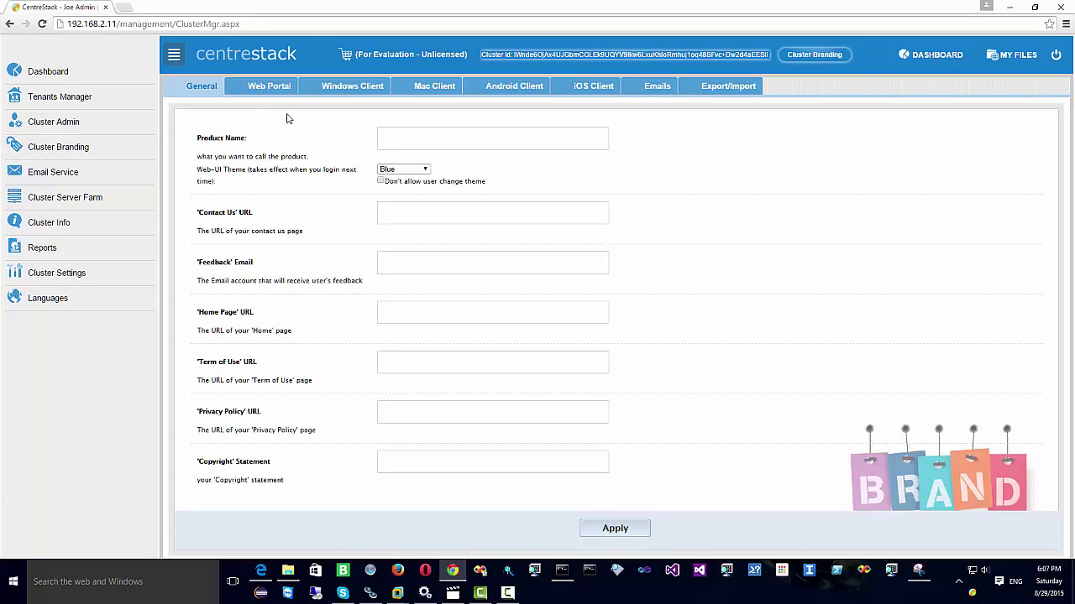
left_click(271, 89)
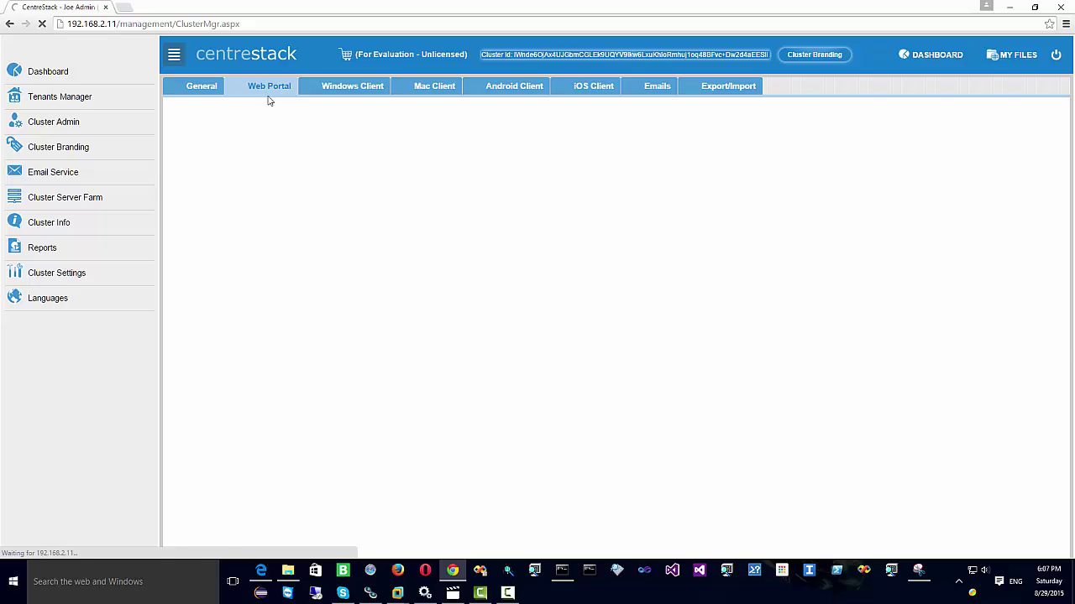
left_click(351, 91)
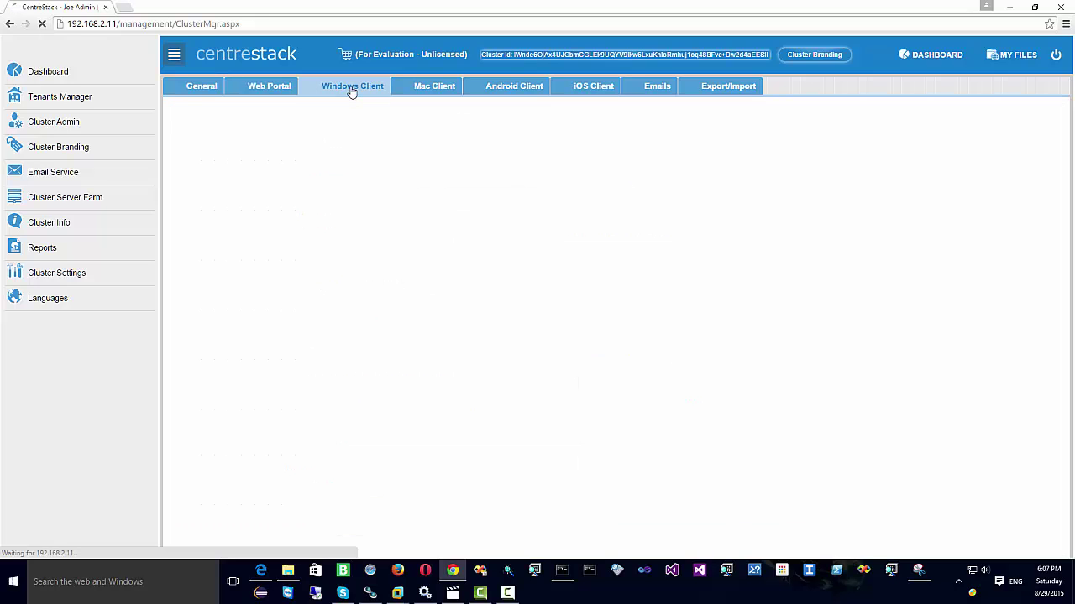
left_click(435, 91)
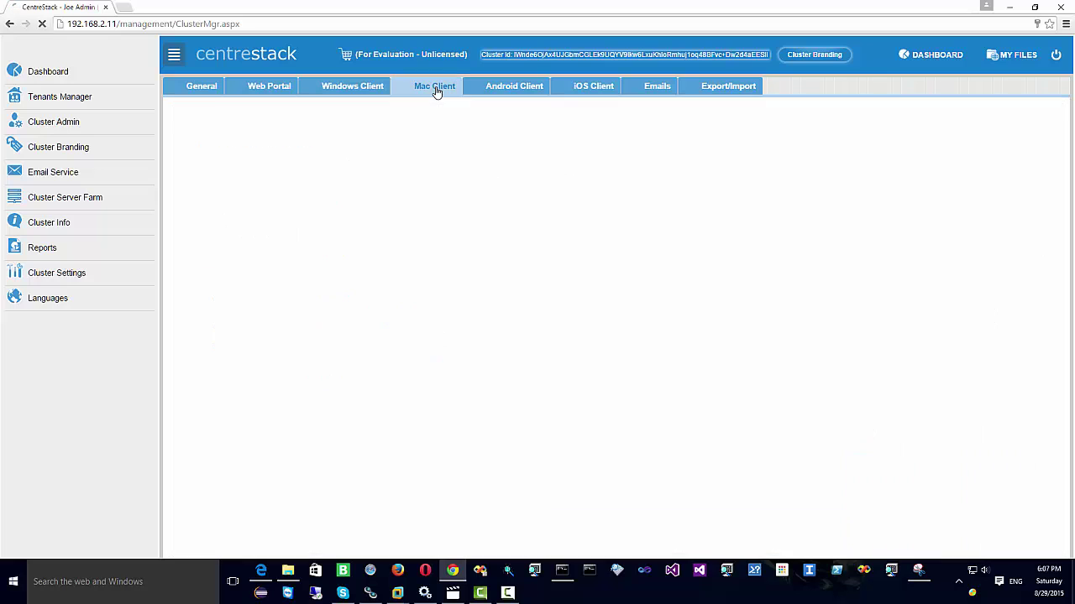
left_click(493, 91)
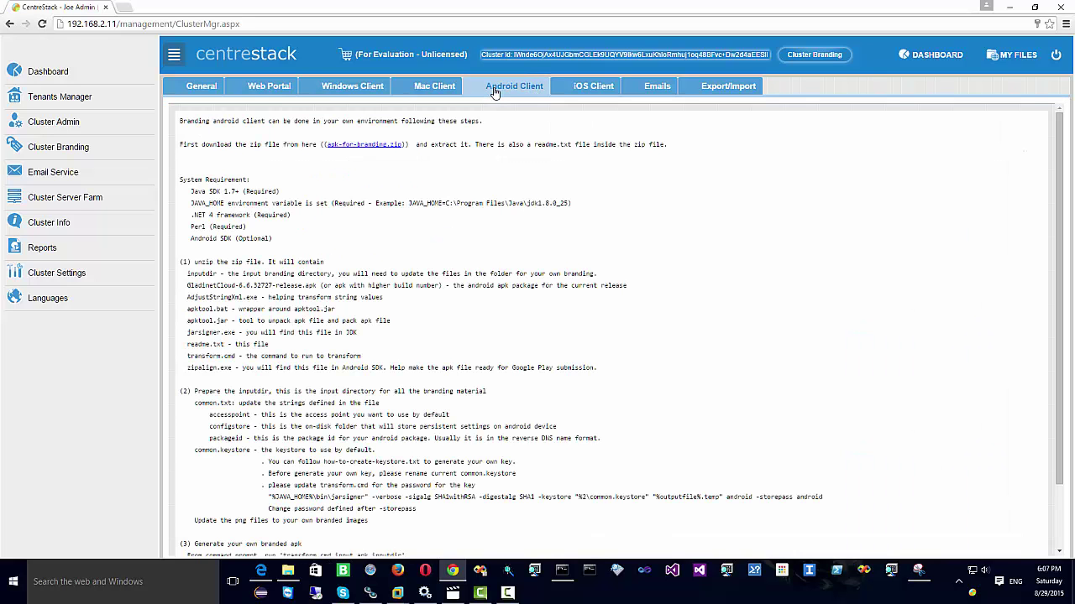
left_click(595, 89)
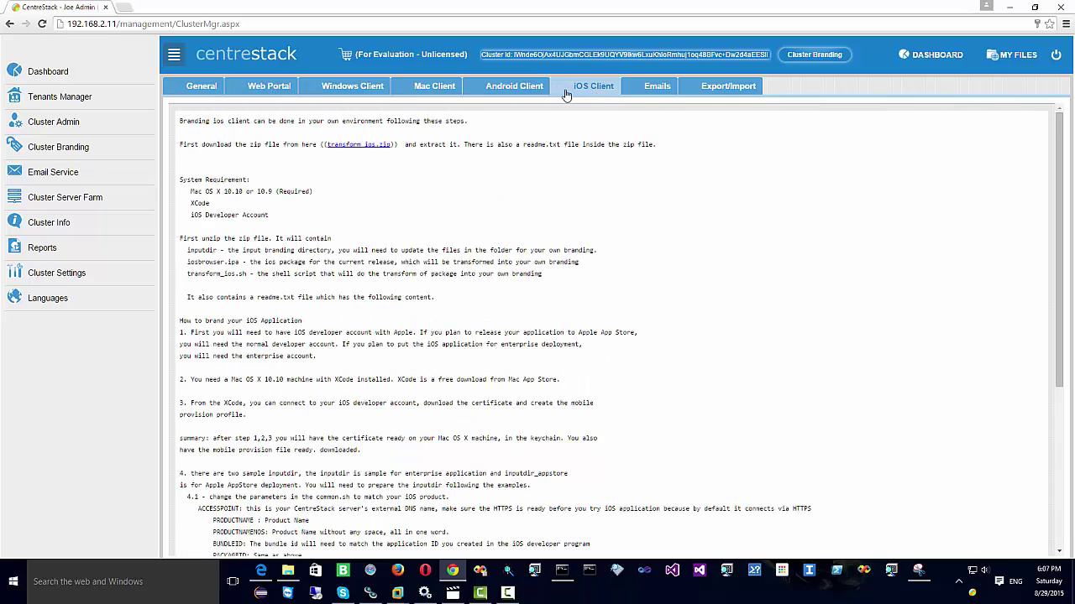
left_click(650, 89)
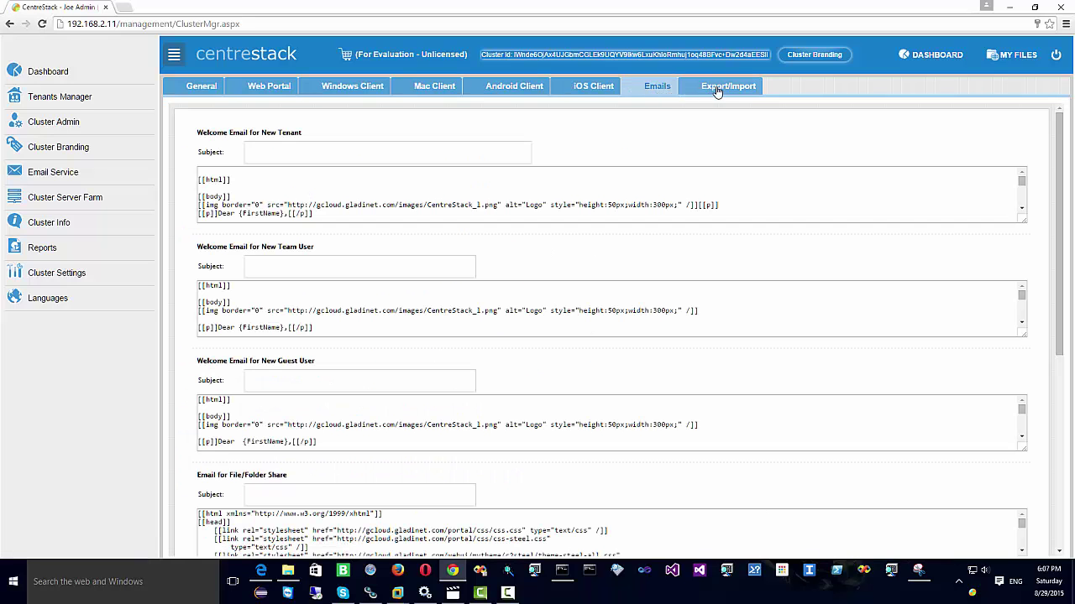
left_click(70, 173)
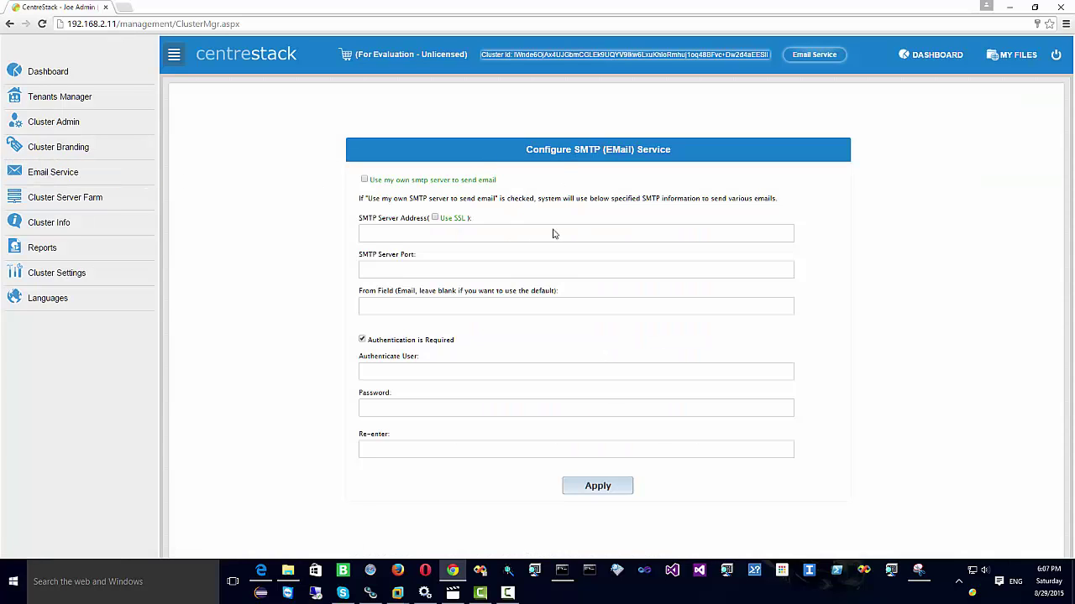
Step: Review Cluster Server Farm worker nodes, then Cluster Info's active users, Node Performance and Guest Users tabs
left_click(88, 204)
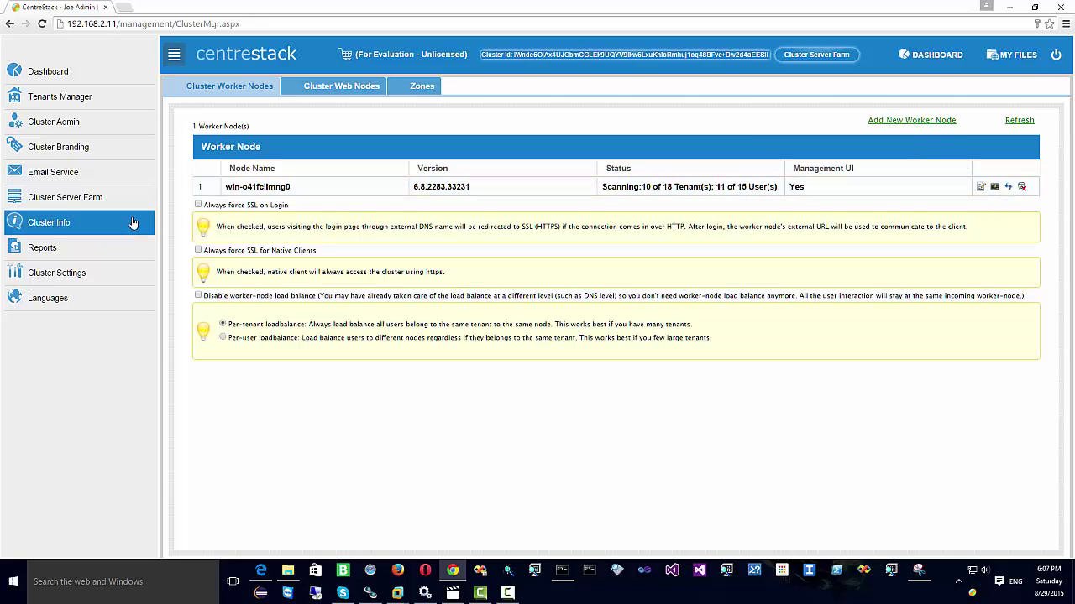
left_click(61, 223)
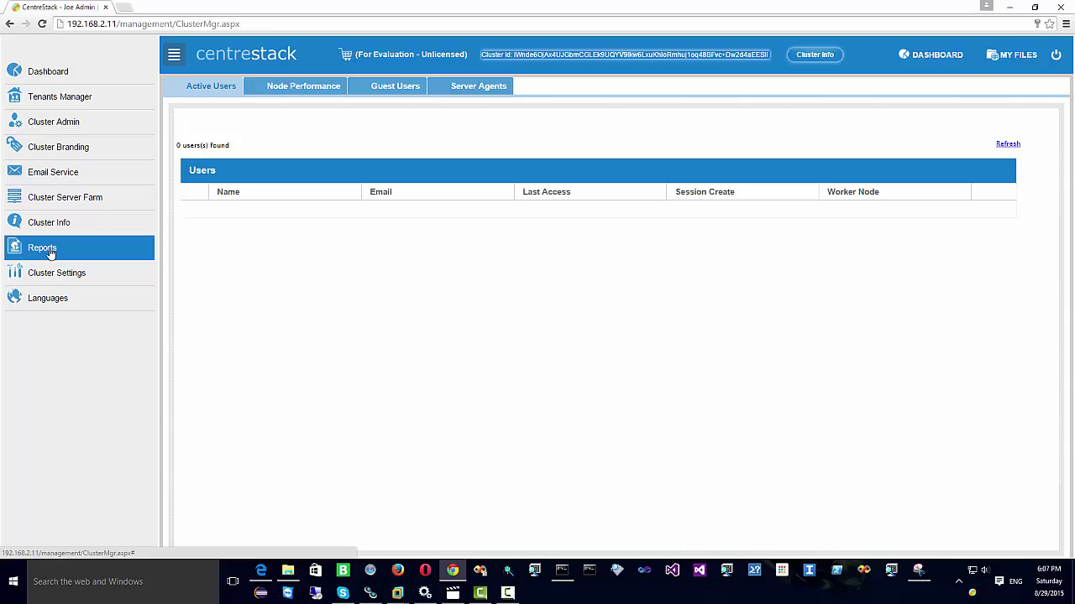
left_click(309, 89)
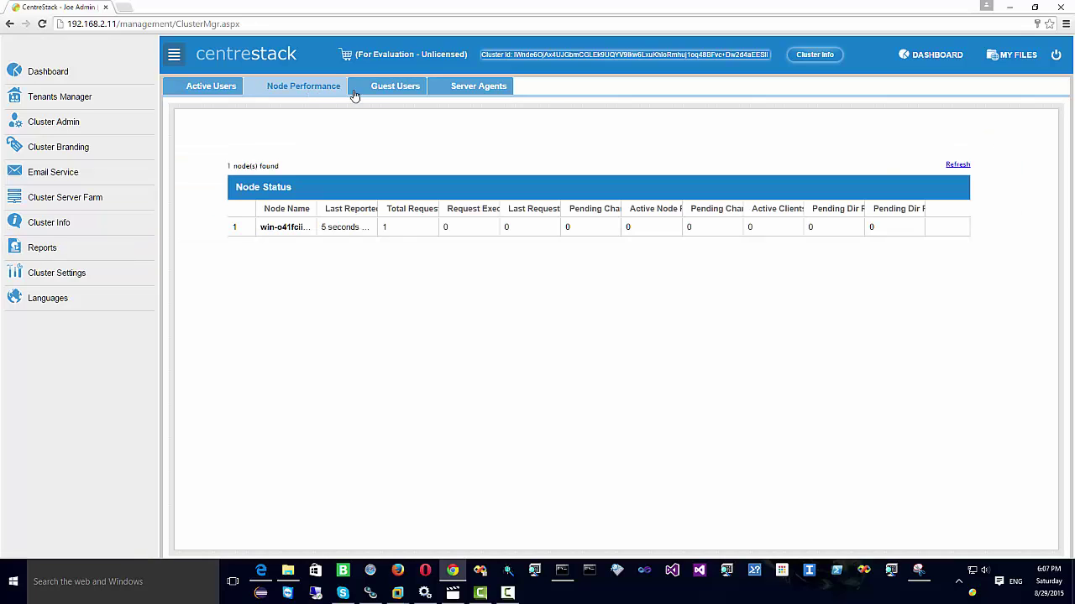
left_click(397, 92)
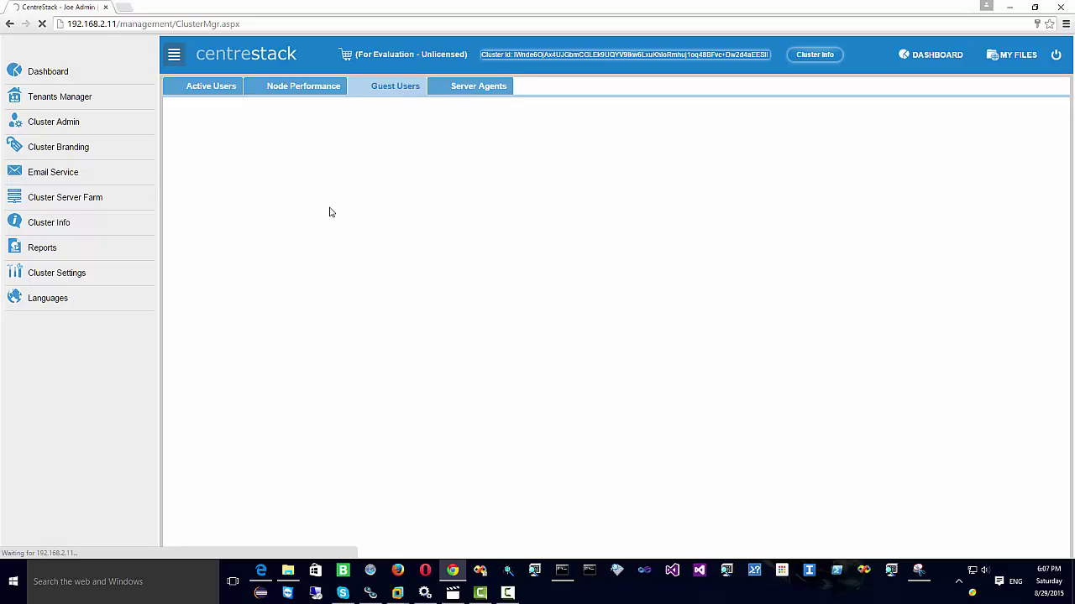
Step: Look through Cluster Settings: client versions, the Application Manager tab and the general Settings form
left_click(62, 277)
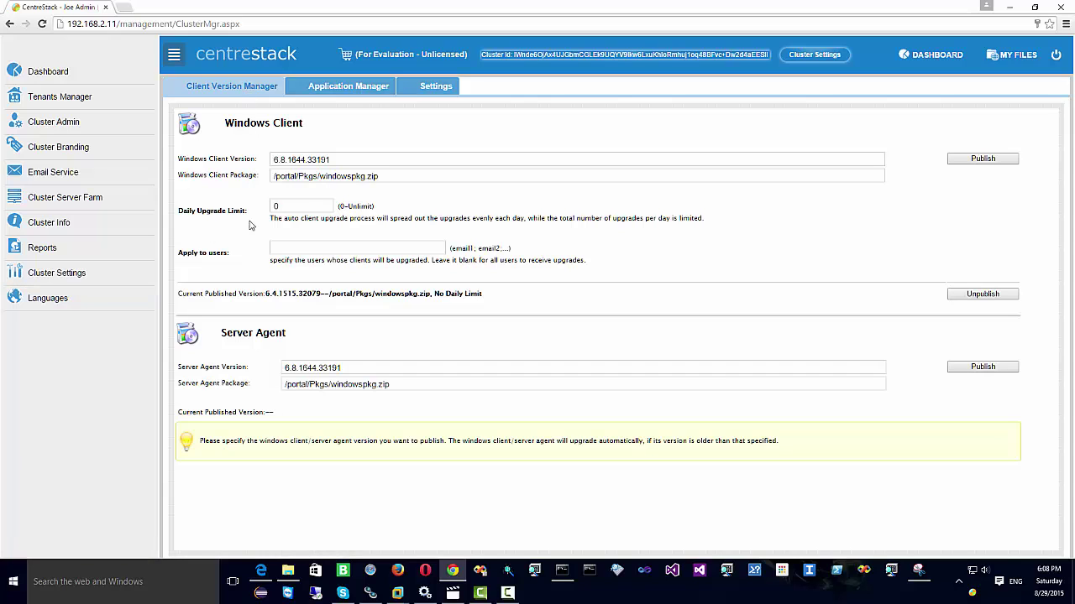
left_click(334, 88)
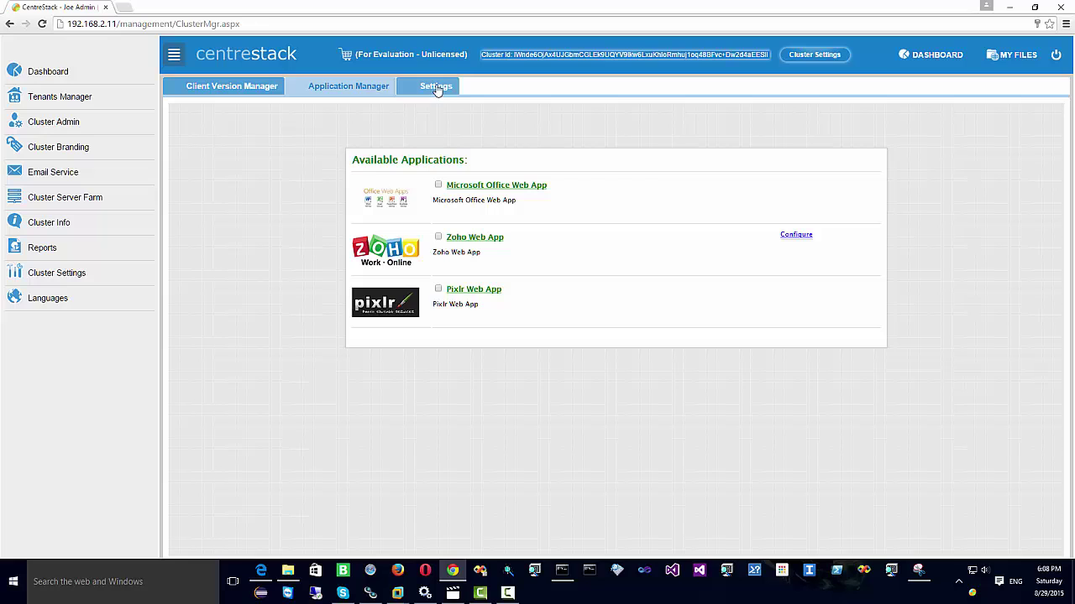
left_click(436, 86)
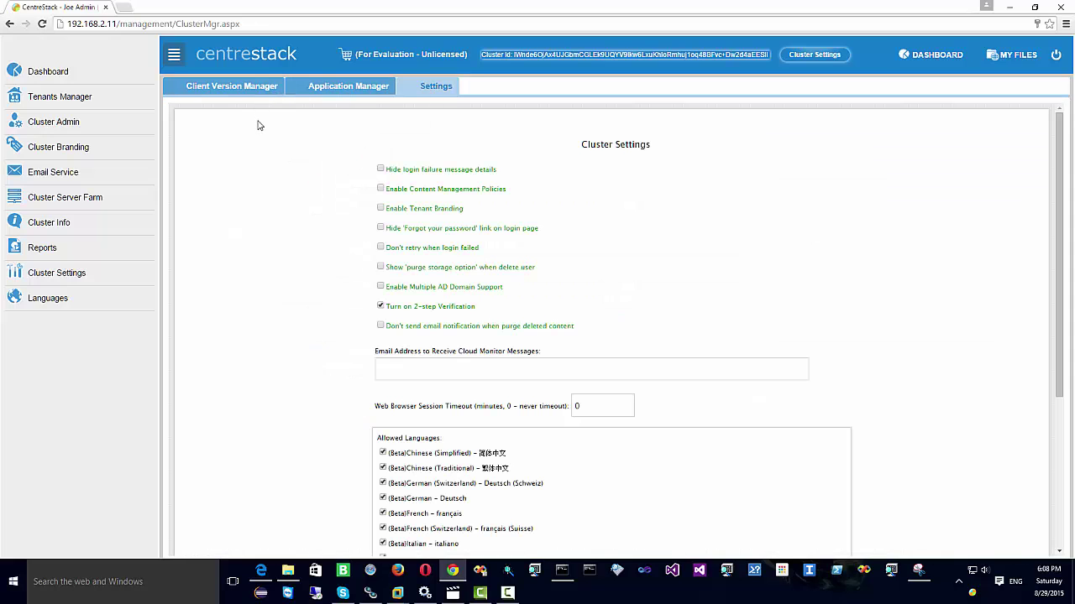
scroll(259, 126, "down", 3)
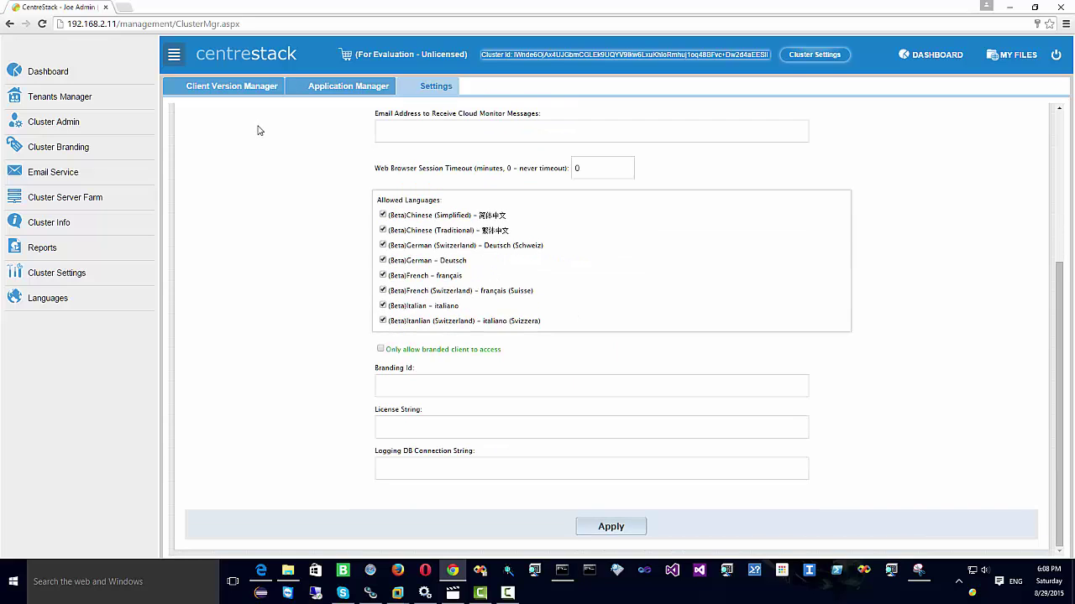
scroll(258, 130, "up", 1)
Step: On the Languages page, view the list of manageable languages without changing it
left_click(45, 304)
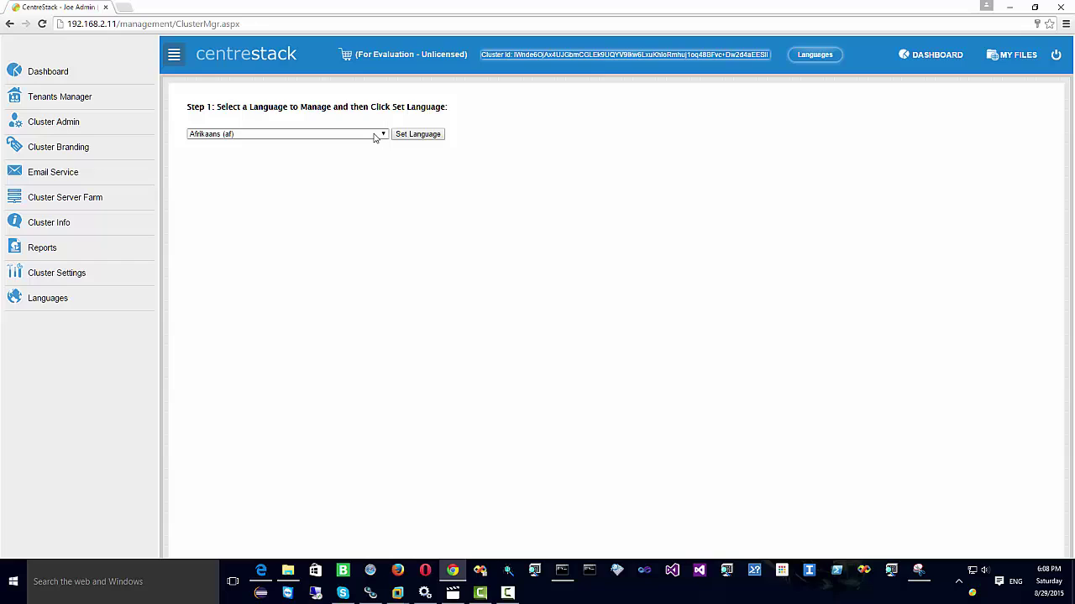
left_click(375, 138)
left_click(376, 138)
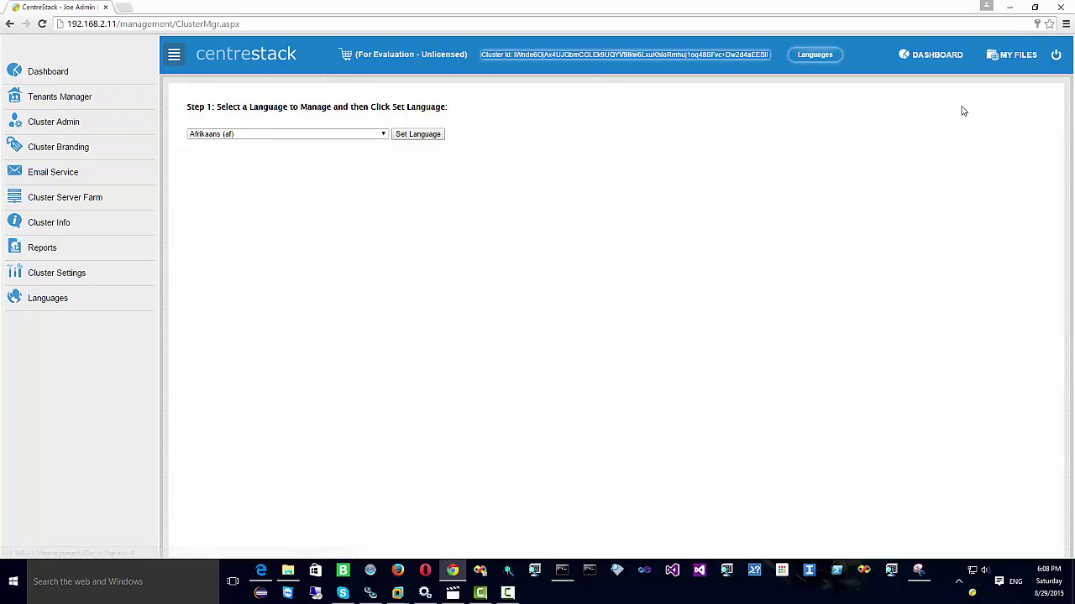
Step: From MY FILES, open abc, create a folder named 'testing' and open it
left_click(1022, 58)
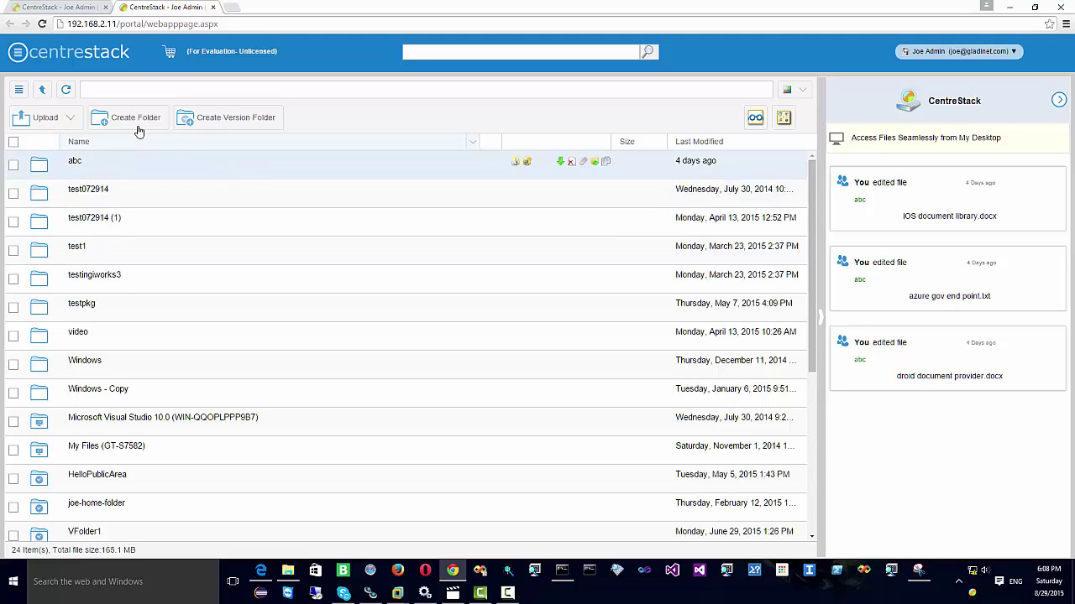
double_click(132, 168)
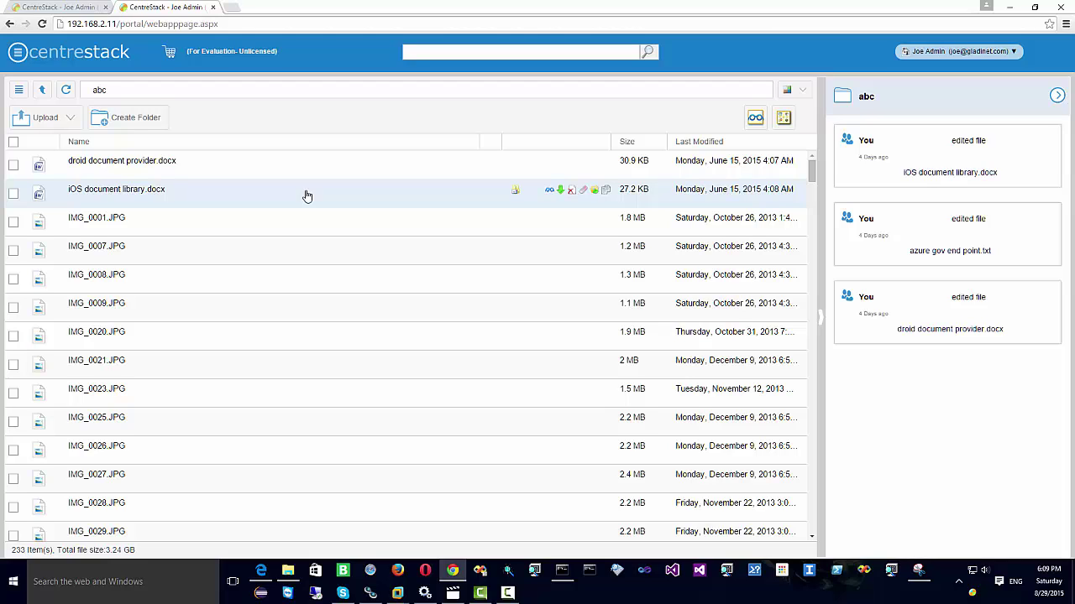
left_click(149, 119)
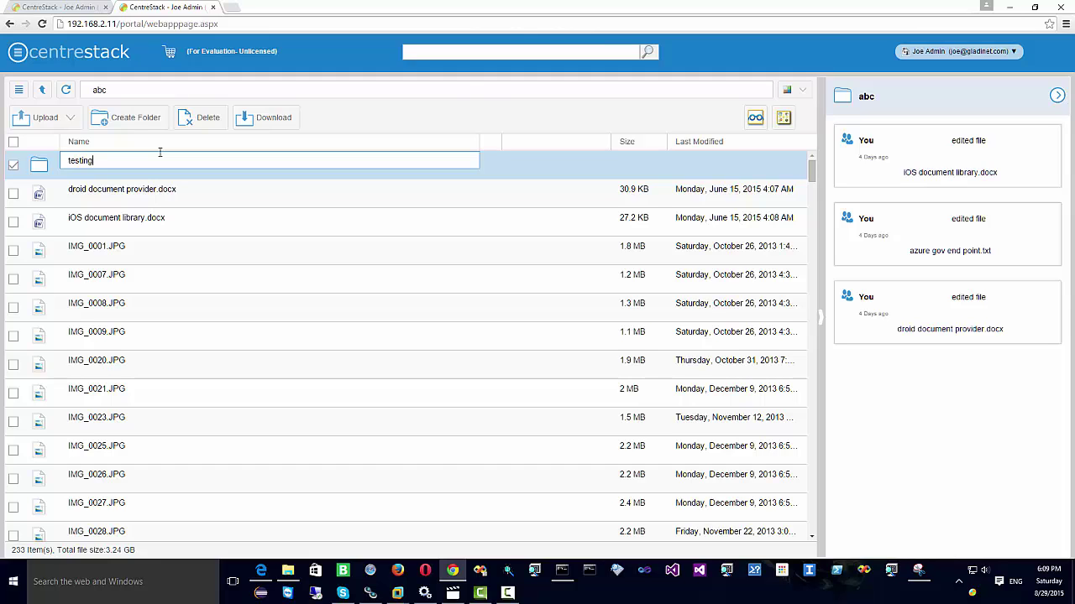
type("testing")
key("Return")
double_click(155, 165)
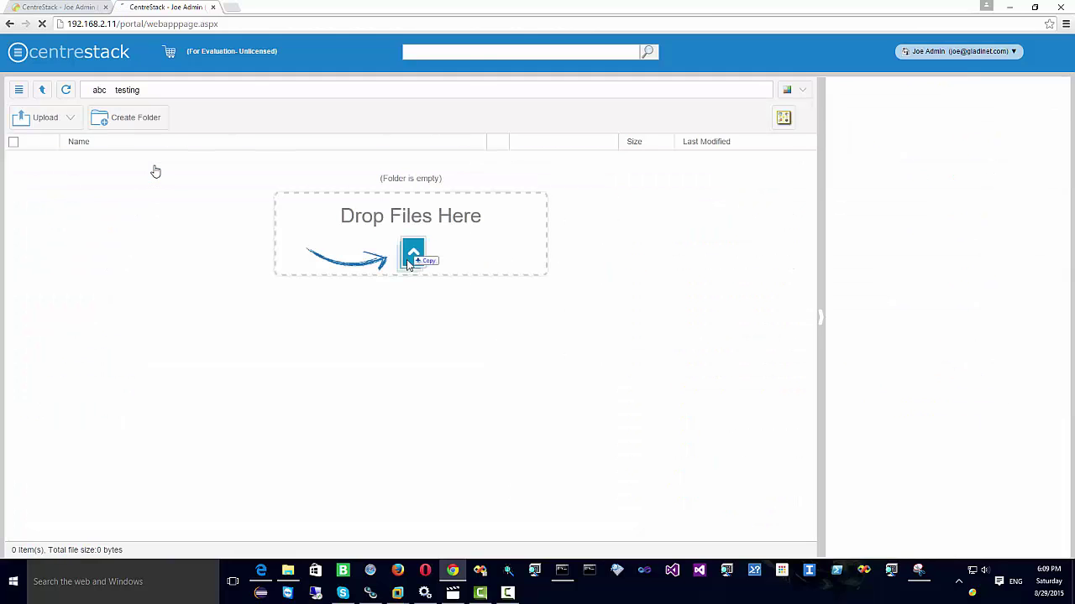
Step: Window the browser and open File Explorer's Documents folder beside it
left_click(1035, 7)
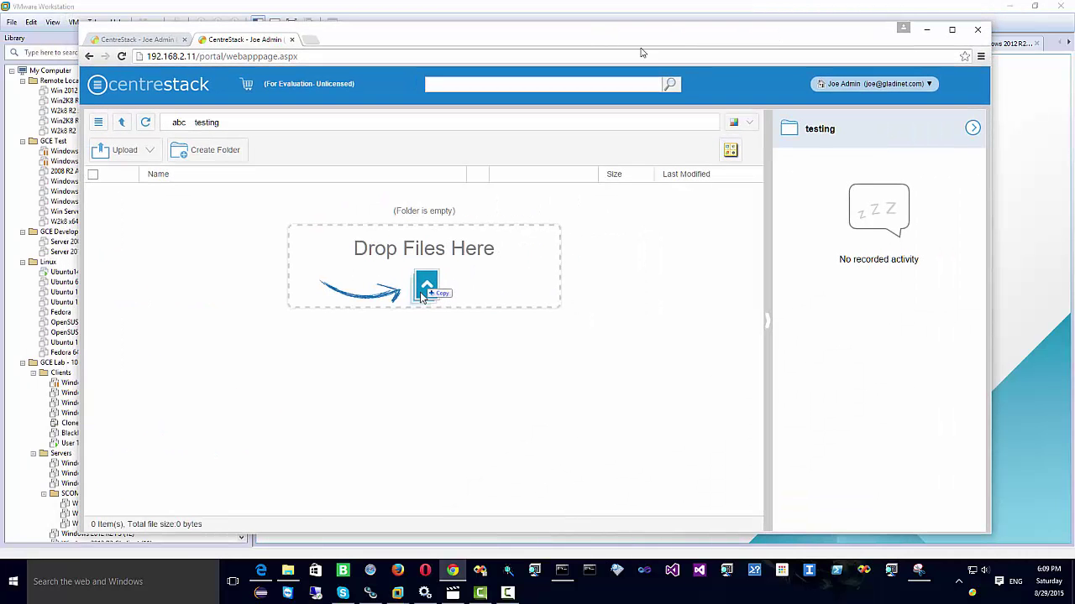
left_click_drag(536, 44, 605, 40)
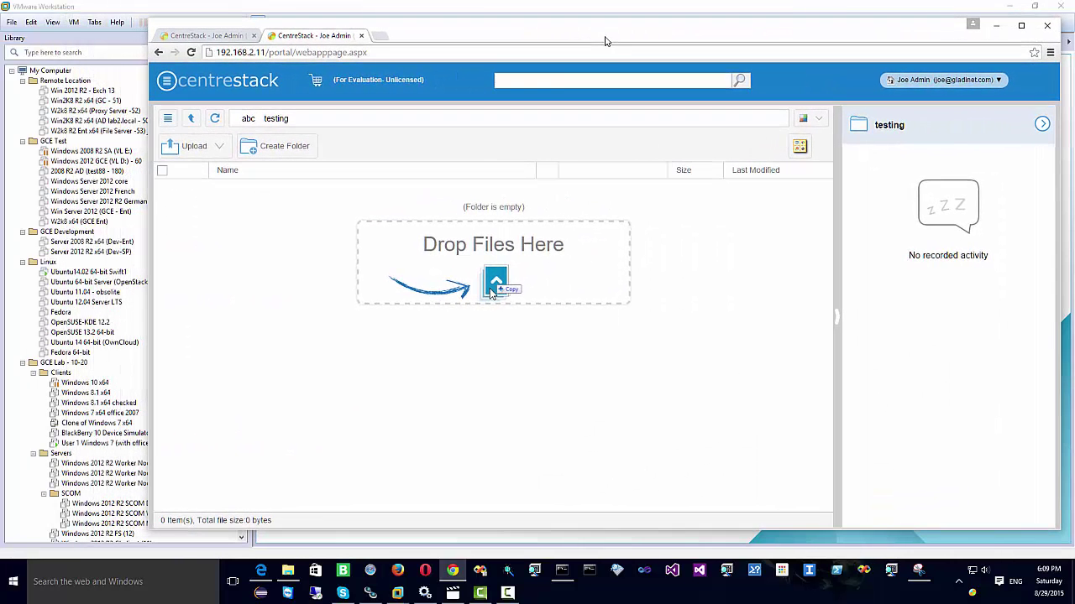
left_click(288, 571)
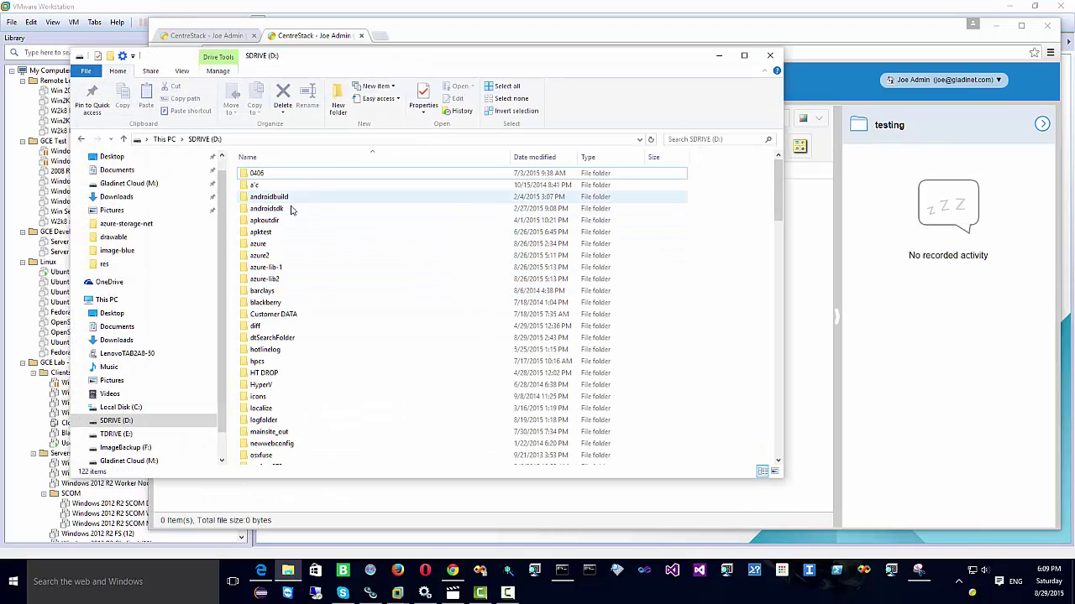
scroll(292, 210, "down", 2)
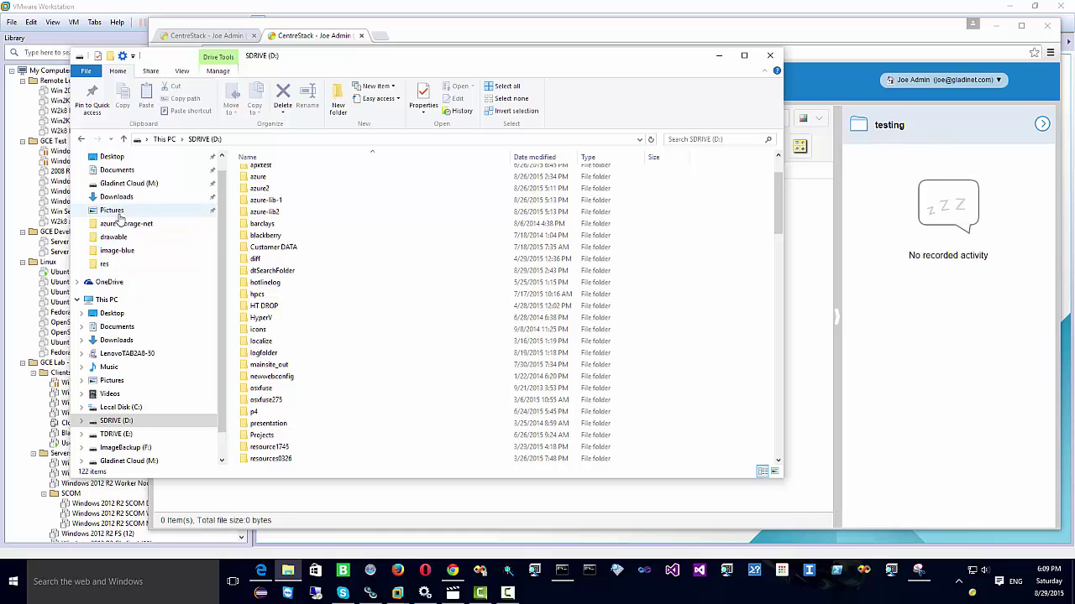
left_click(115, 171)
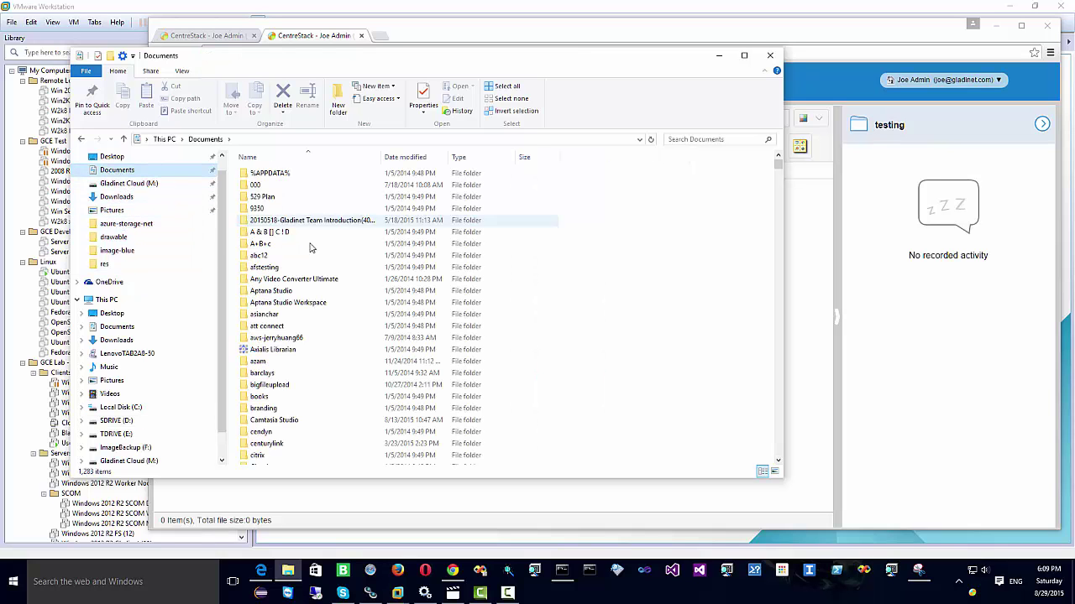
scroll(340, 271, "down", 10)
Step: Select the 18 ChatLog .rtf files and drop them into CentreStack's testing folder
left_click_drag(778, 176, 725, 223)
scroll(689, 215, "down", 3)
scroll(630, 206, "up", 2)
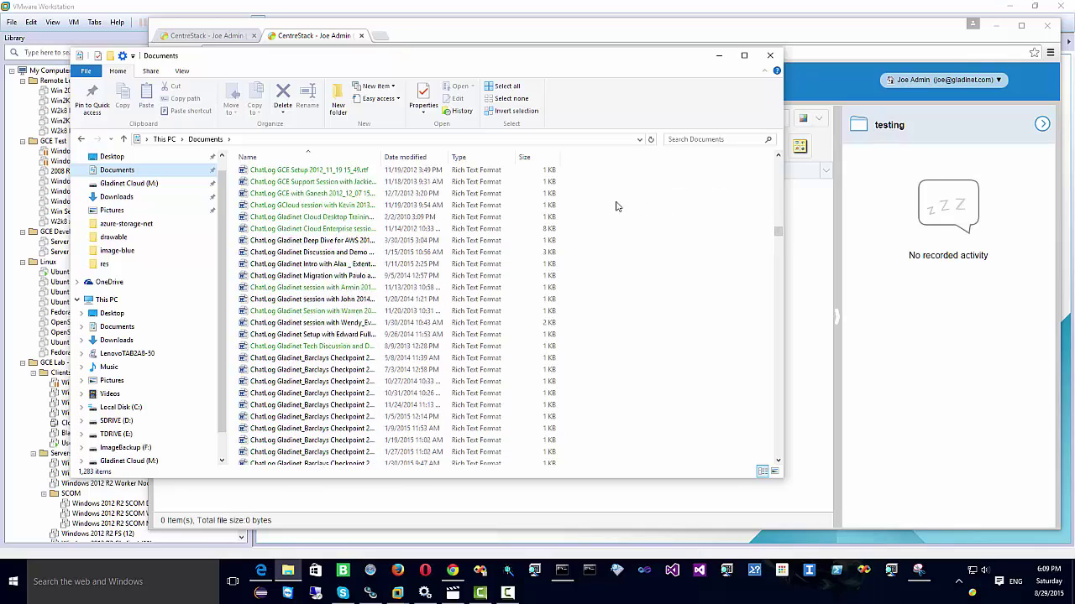
scroll(616, 206, "up", 2)
left_click(290, 193)
left_click(285, 393, "shift")
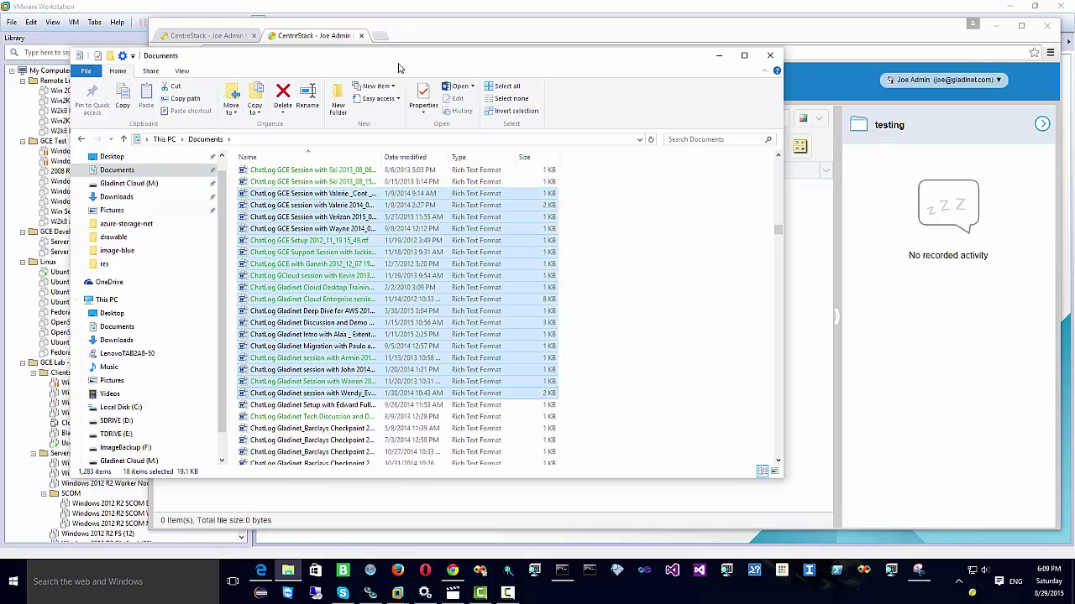
left_click_drag(398, 67, 100, 74)
left_click_drag(220, 294, 588, 384)
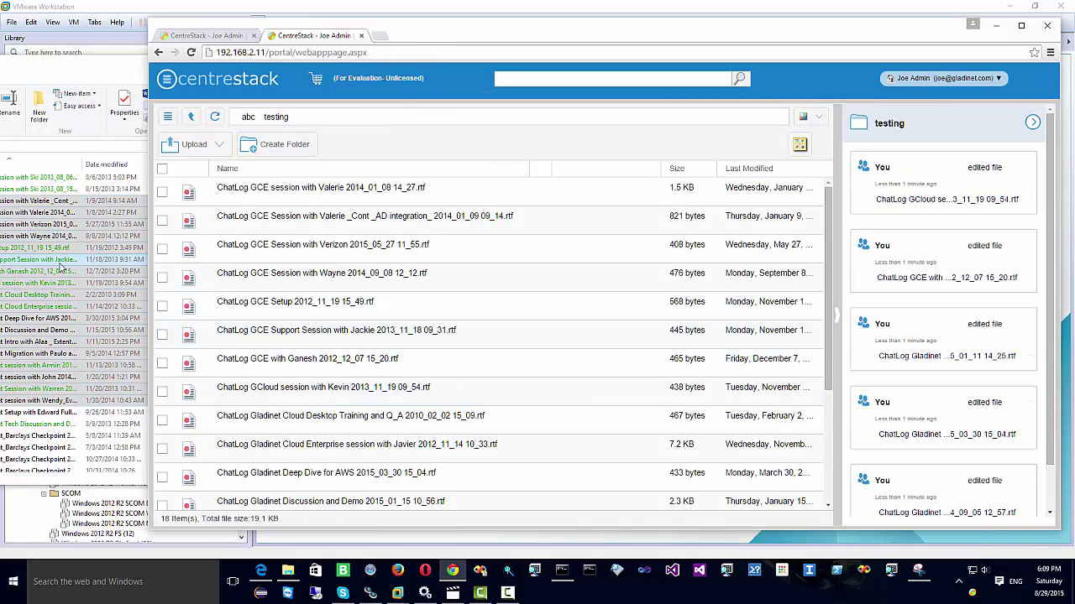
Step: Open the Downloads folder on TDRIVE (E:) and sort it by size, largest first
left_click(61, 74)
left_click_drag(126, 68, 314, 60)
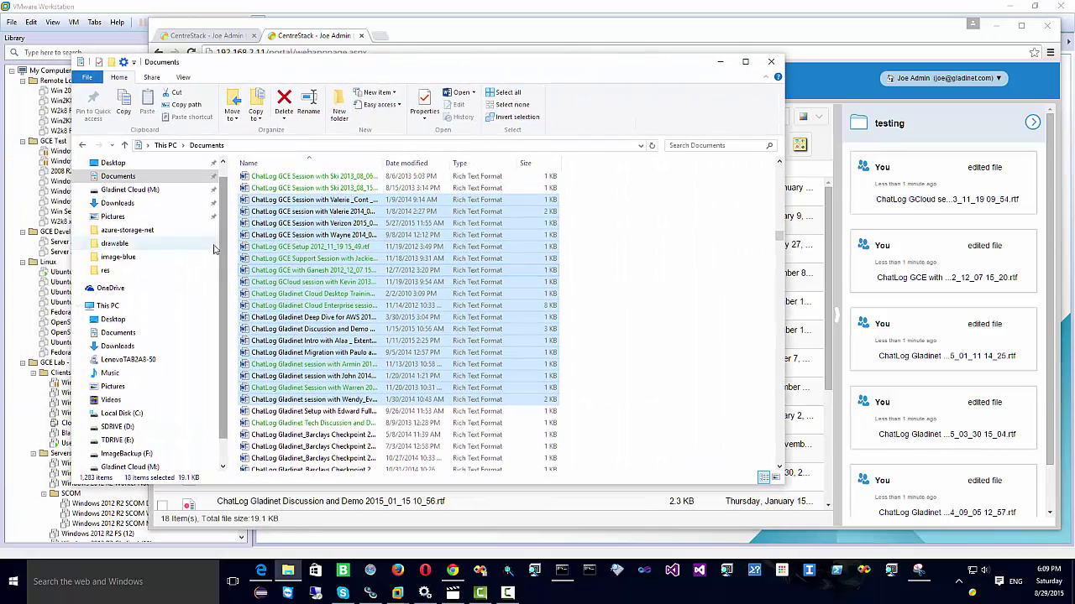
scroll(151, 366, "down", 1)
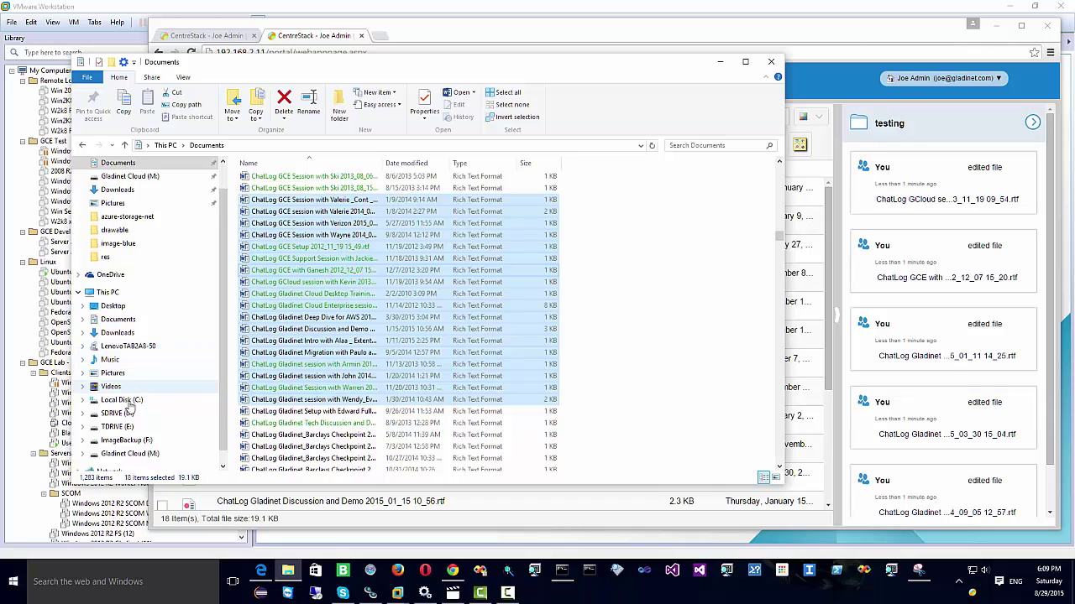
left_click(120, 427)
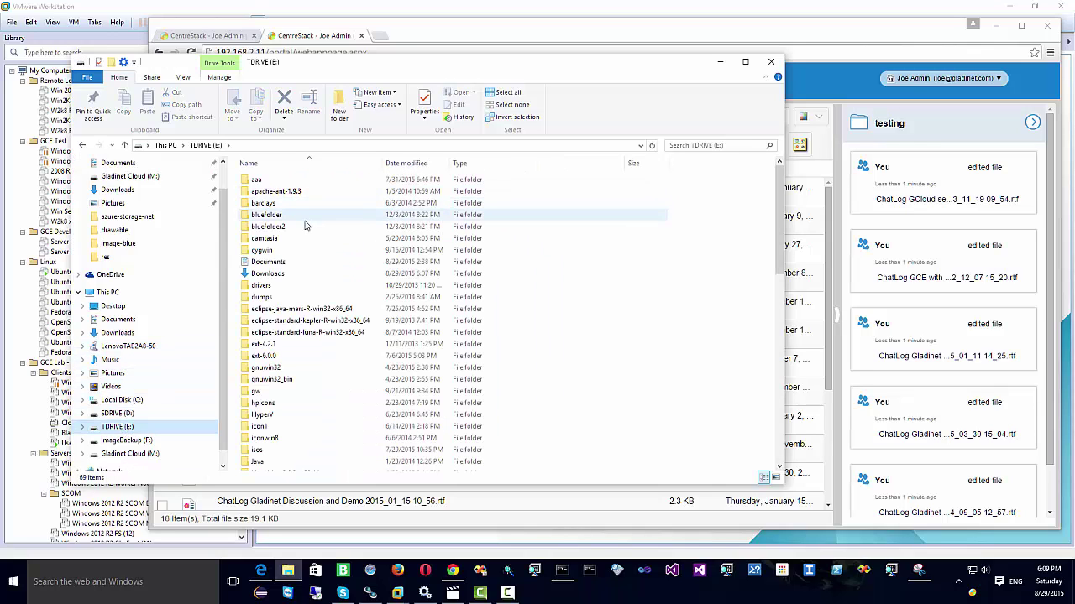
left_click(280, 274)
double_click(279, 275)
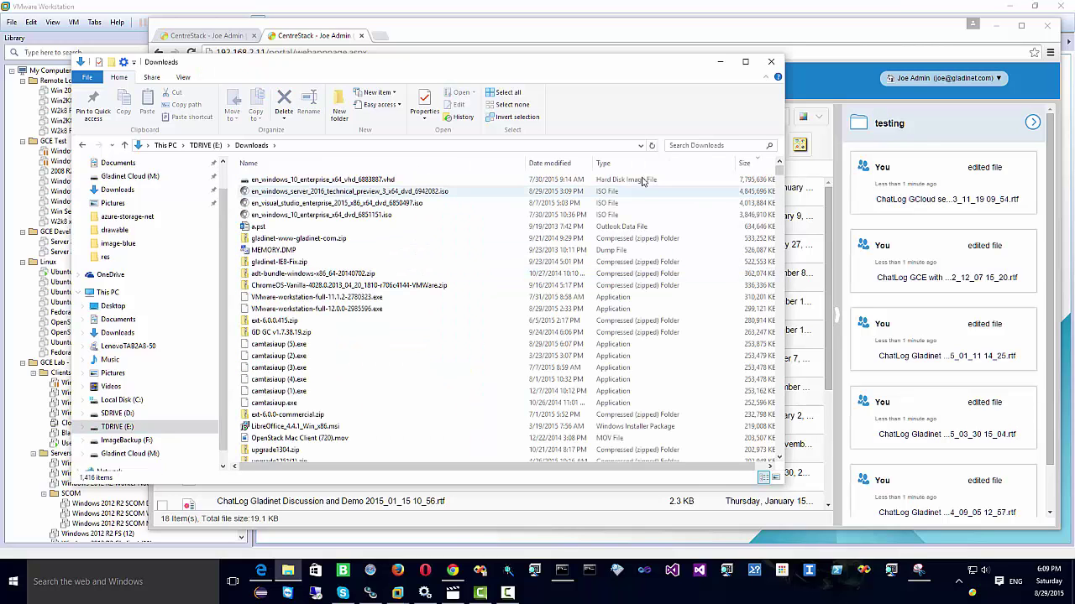
left_click(745, 165)
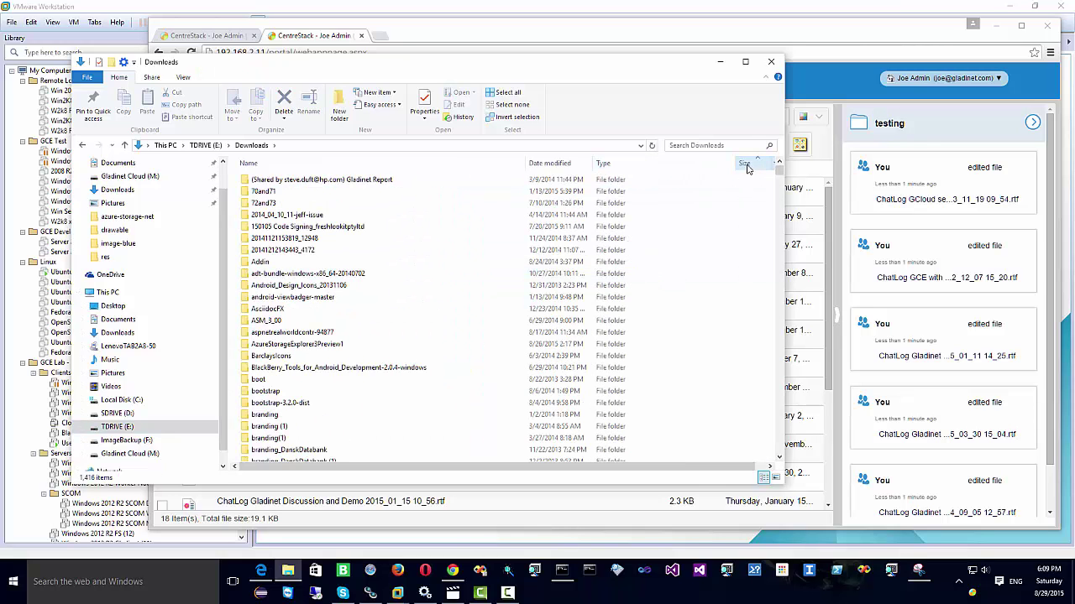
left_click(745, 165)
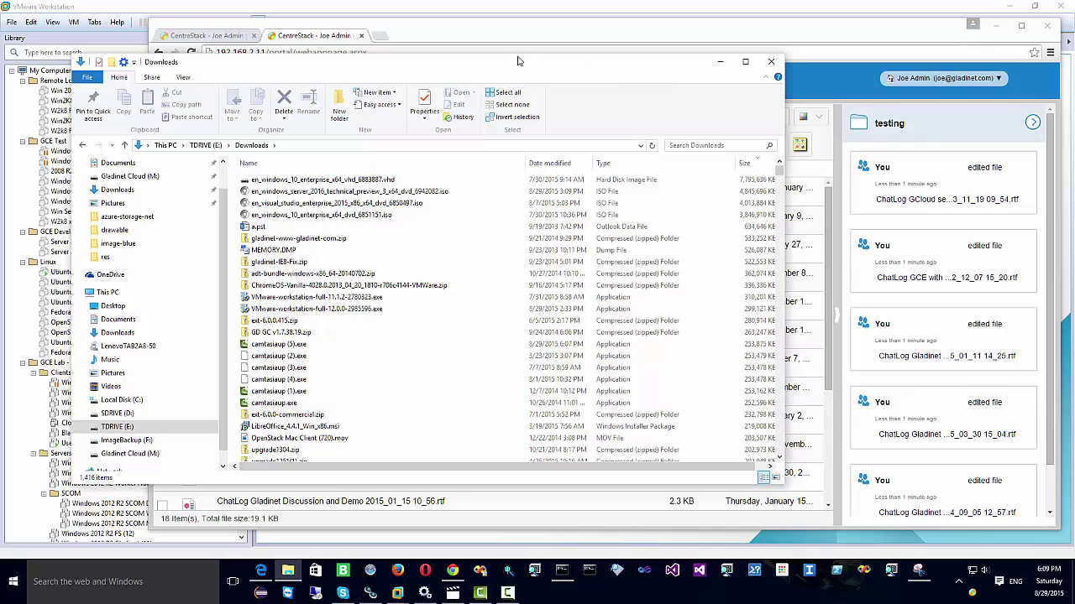
Step: Select the 14 files from the ChromeOS-Vanilla zip to the OpenStack video and drop them into testing
left_click_drag(529, 74, 345, 43)
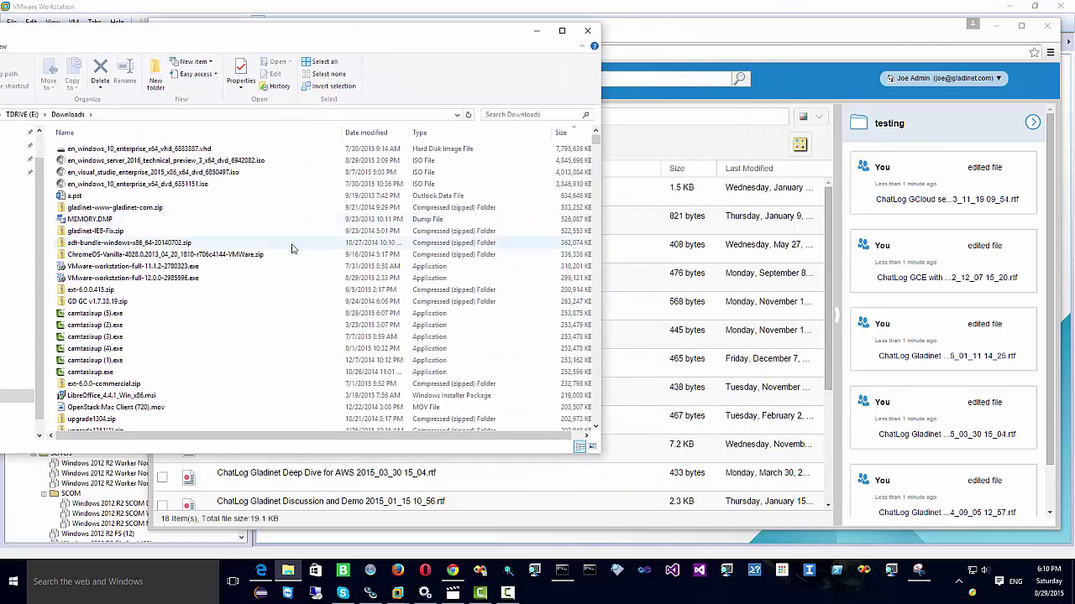
left_click(210, 254)
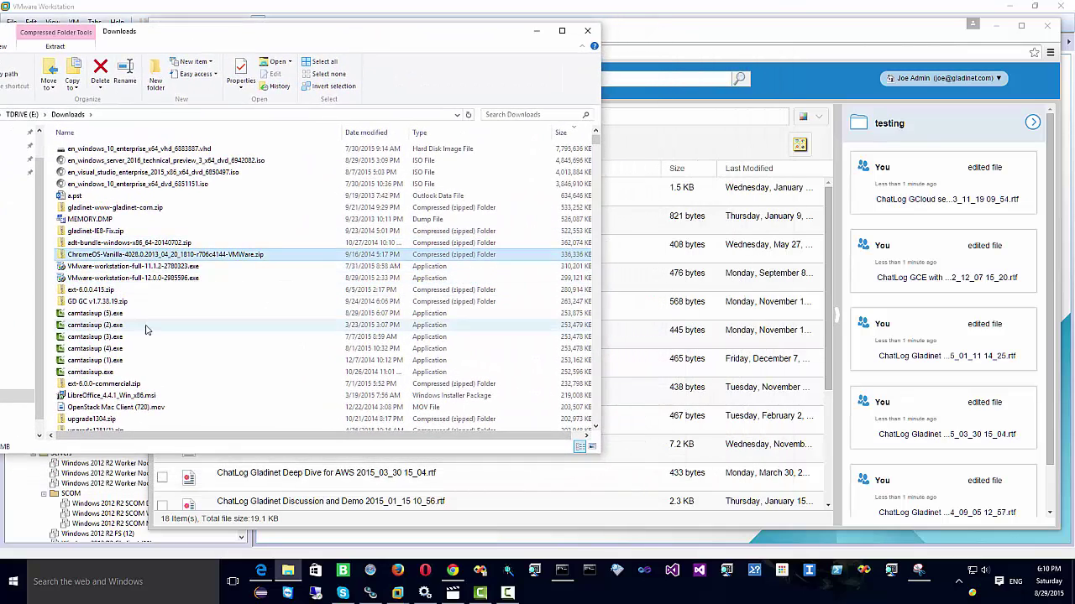
left_click(142, 408, "shift")
left_click_drag(178, 317, 650, 370)
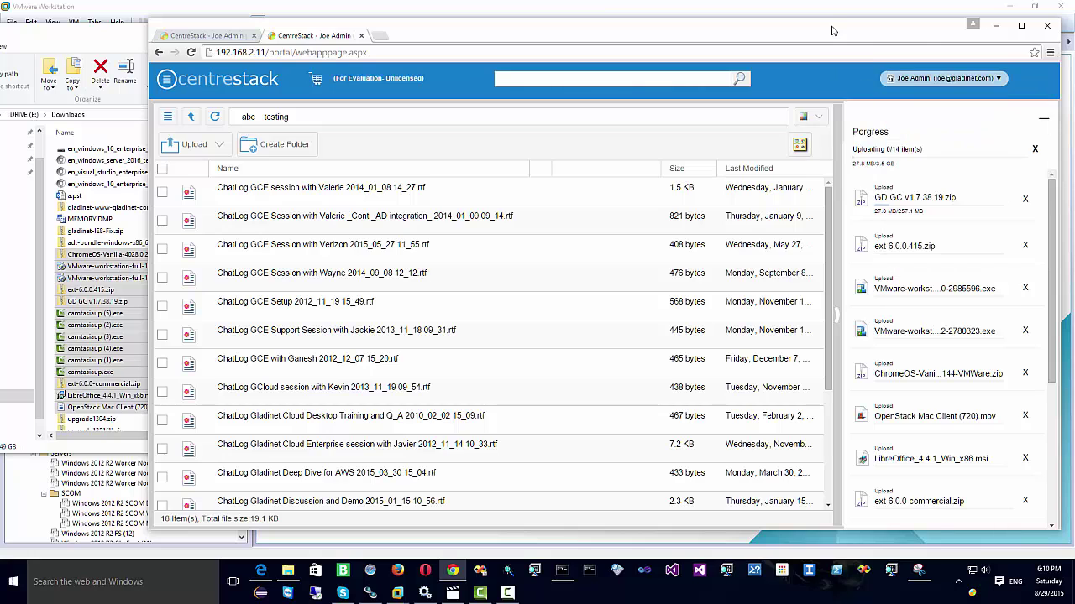
Step: Let the 14-file upload run and minimize the upload Progress panel
left_click_drag(826, 30, 795, 26)
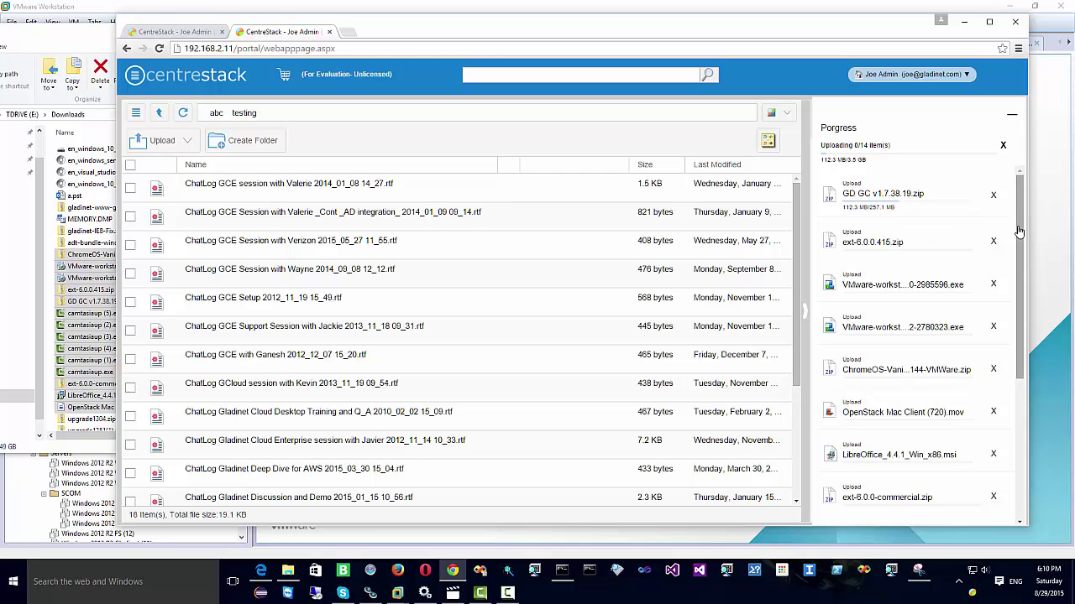
left_click_drag(1019, 233, 990, 204)
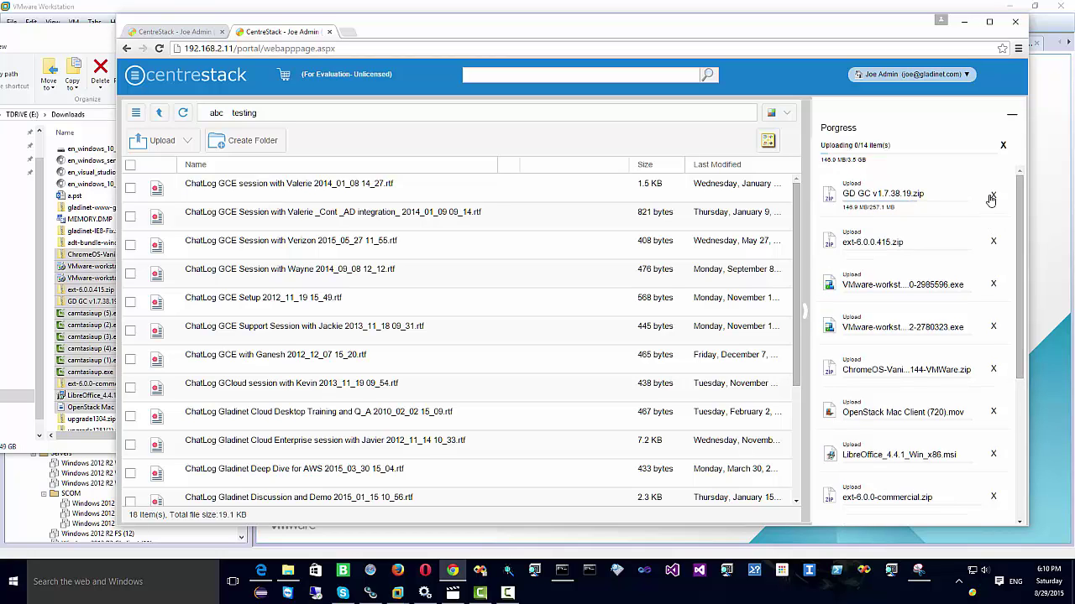
left_click(1011, 114)
Step: Choose Management Console from the account dropdown to reach the management dashboard
left_click(936, 73)
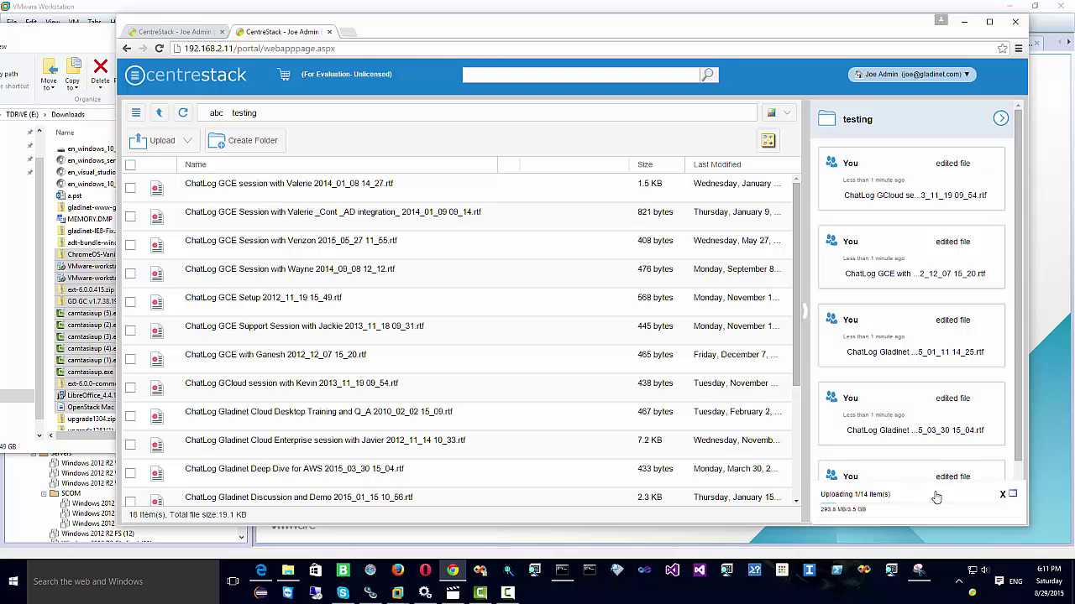
left_click(913, 74)
left_click(922, 121)
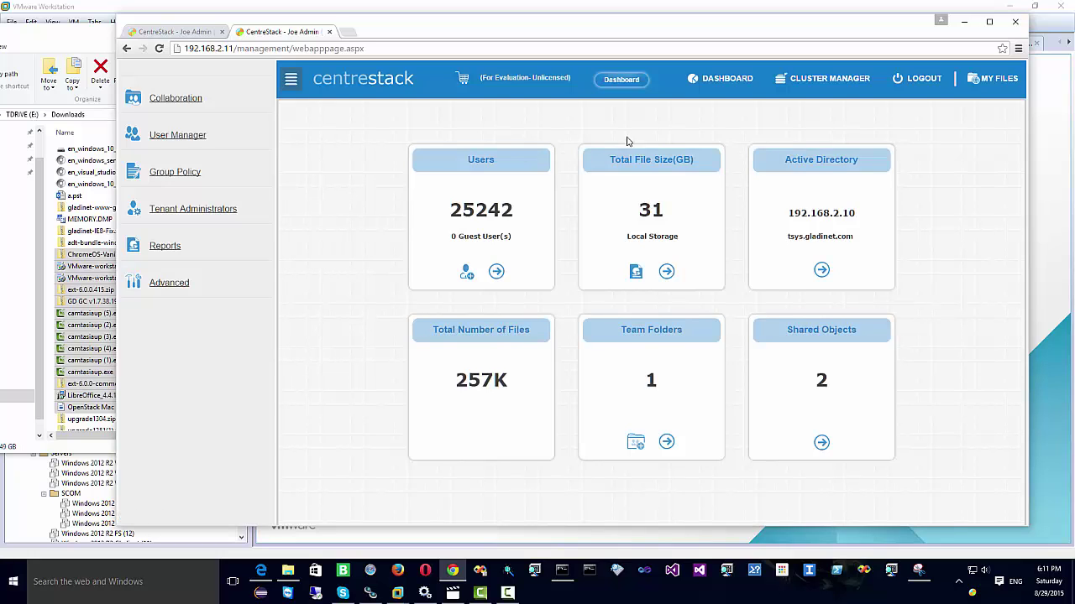
Step: Review Collaboration's team folders, Shared Objects and Storage Manager tabs, then open User Manager
left_click(291, 79)
left_click(132, 79)
left_click(177, 100)
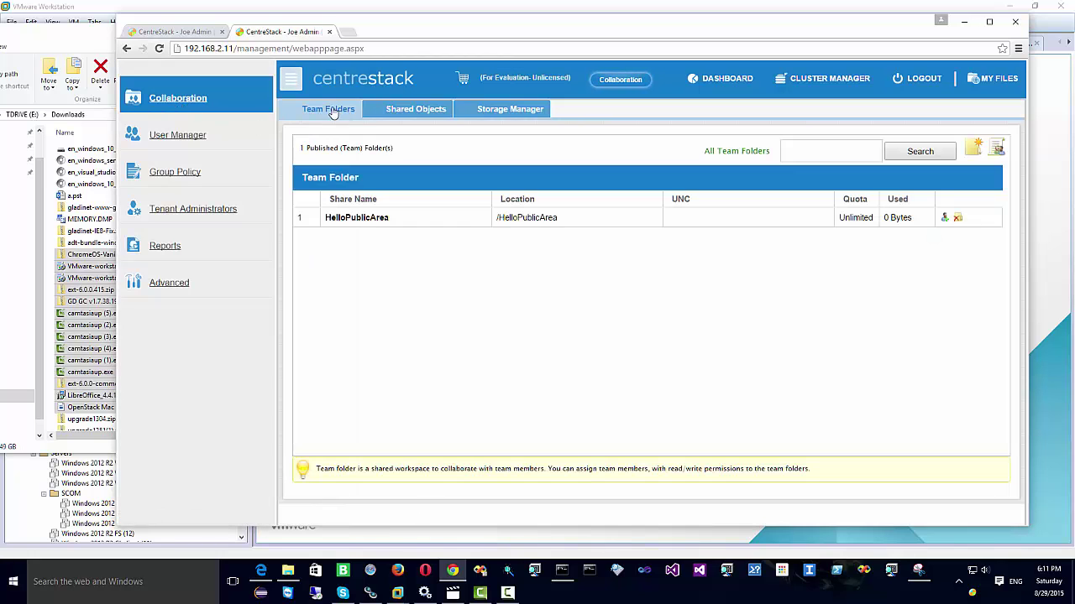
left_click(414, 111)
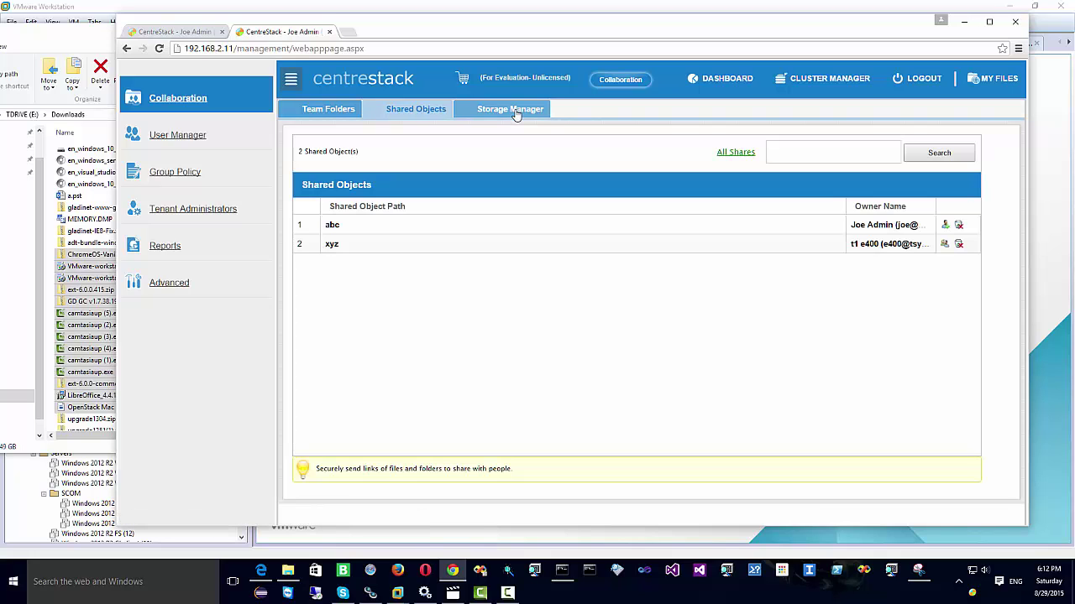
left_click(514, 110)
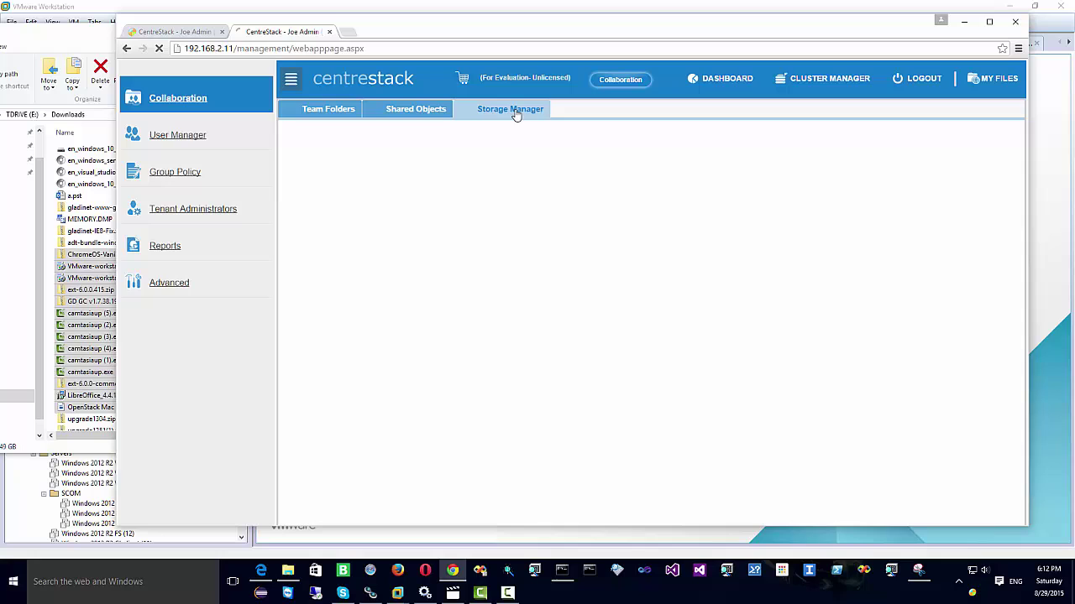
left_click(176, 138)
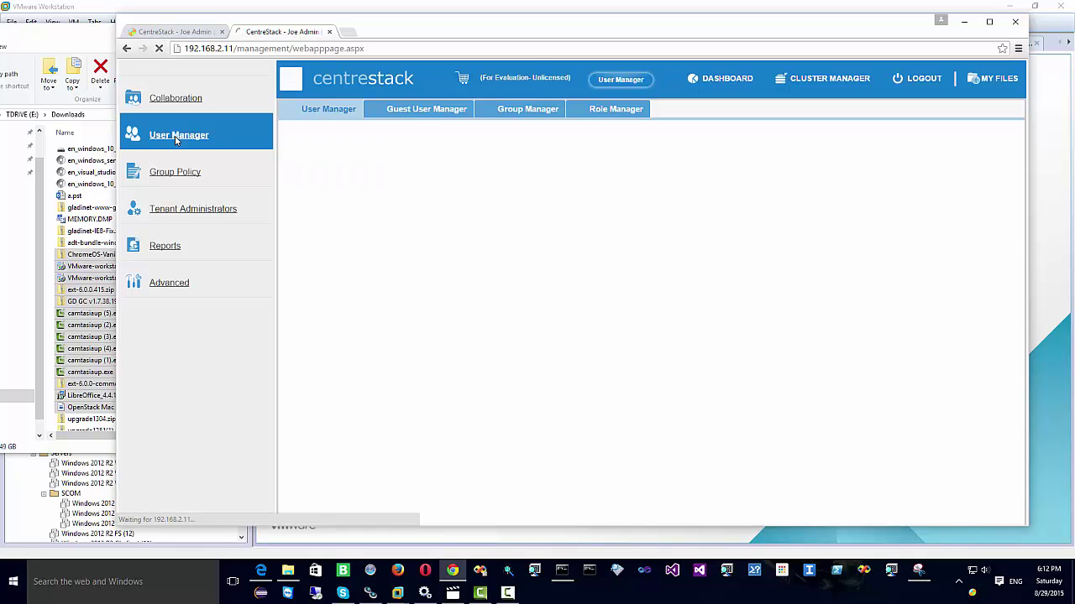
Step: Browse the Guest User Manager, Group Manager and Role Manager lists, then open Group Policy security settings
left_click(429, 111)
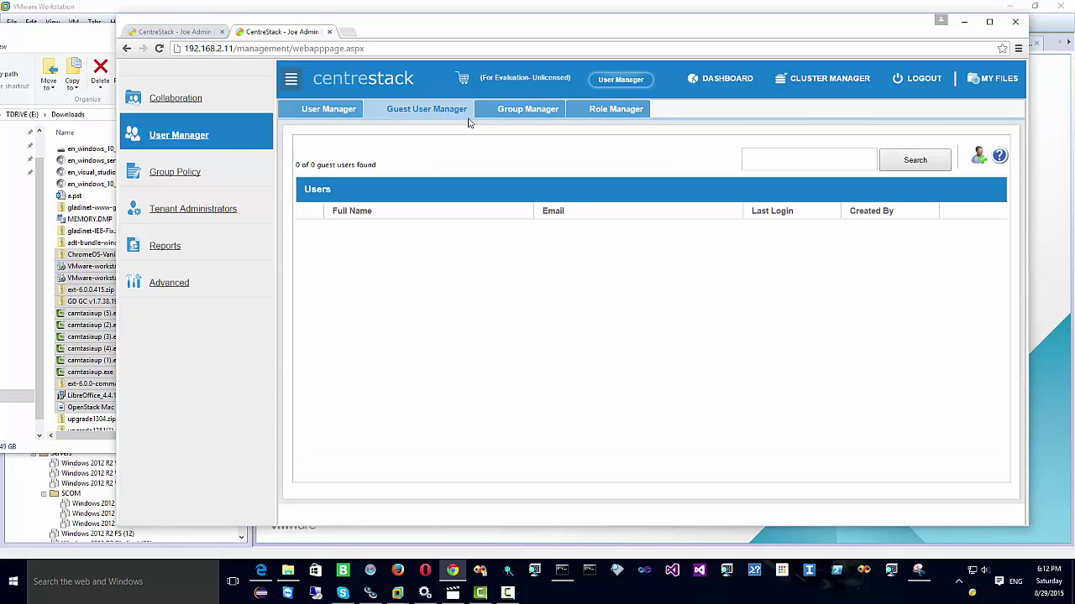
left_click(546, 116)
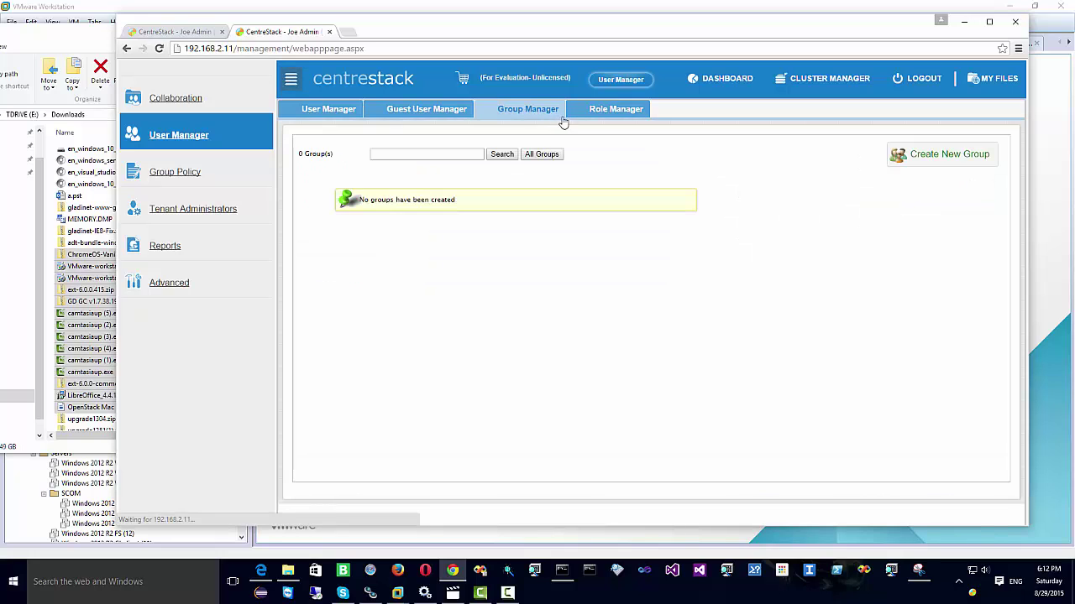
left_click(612, 110)
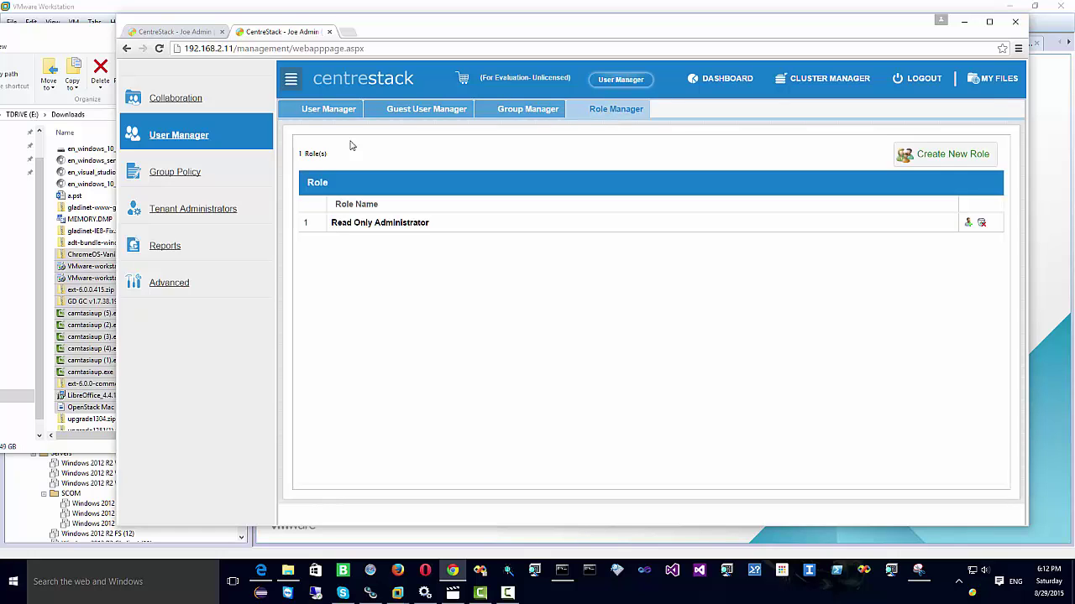
left_click(180, 175)
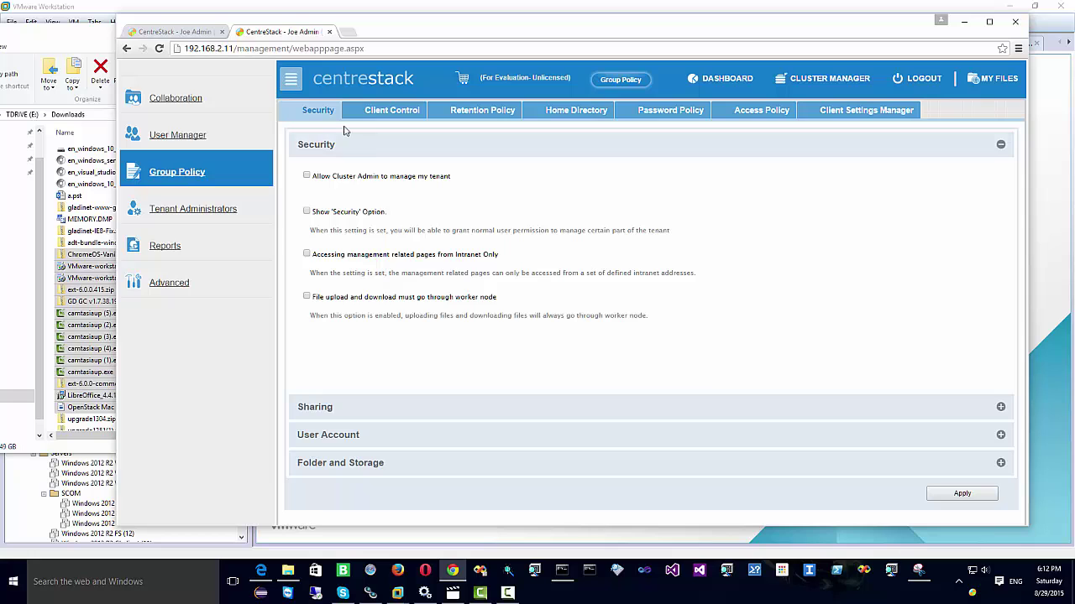
Step: Expand the Security sections (Sharing, User Account, Folder and Storage) and all Client Control sections
left_click(1001, 408)
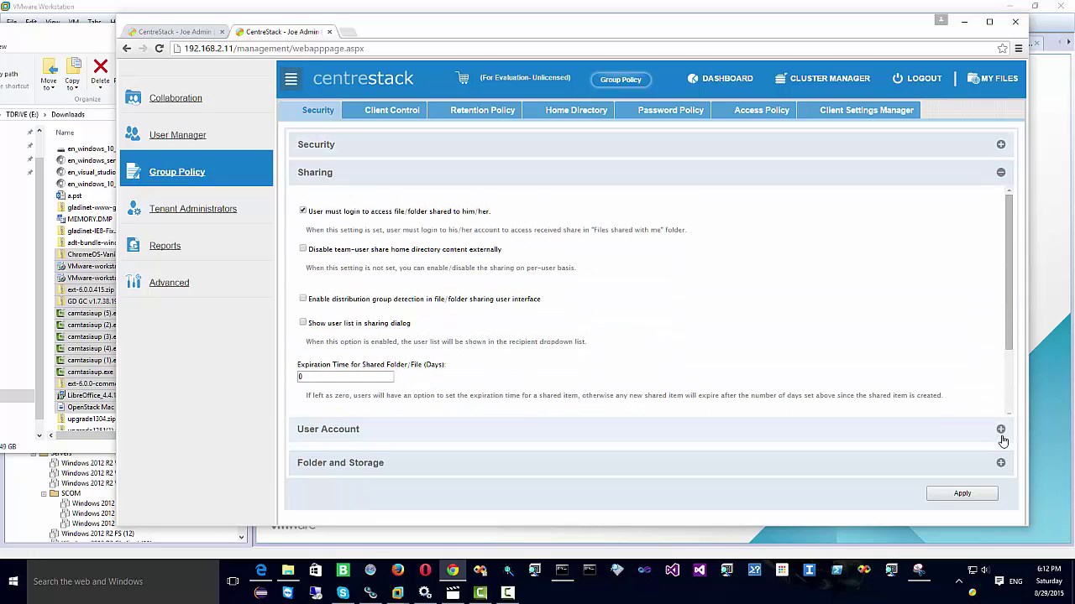
left_click(1001, 435)
left_click(1001, 464)
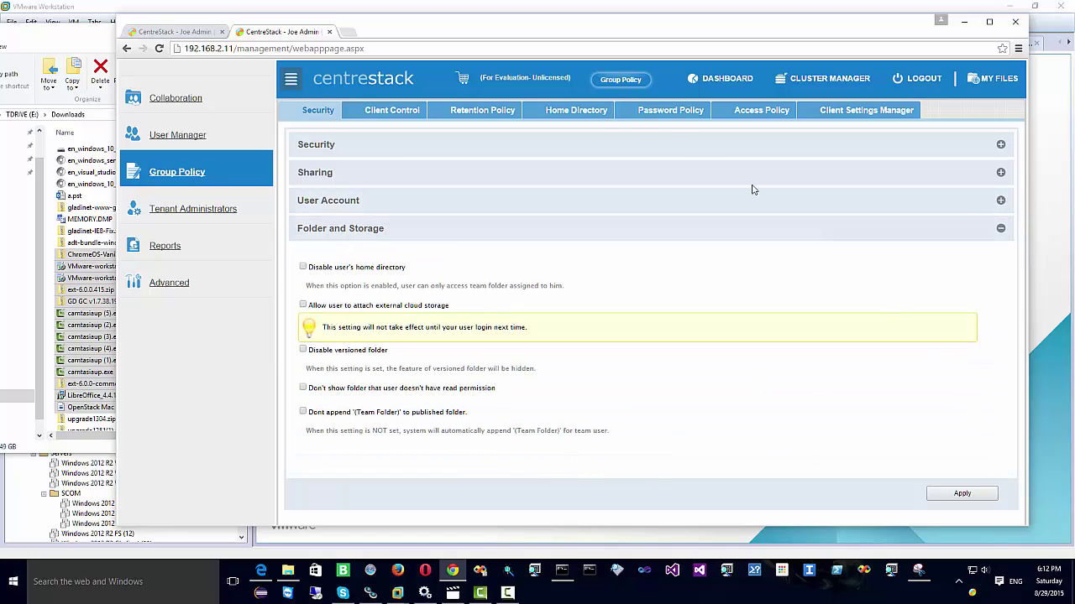
left_click(390, 111)
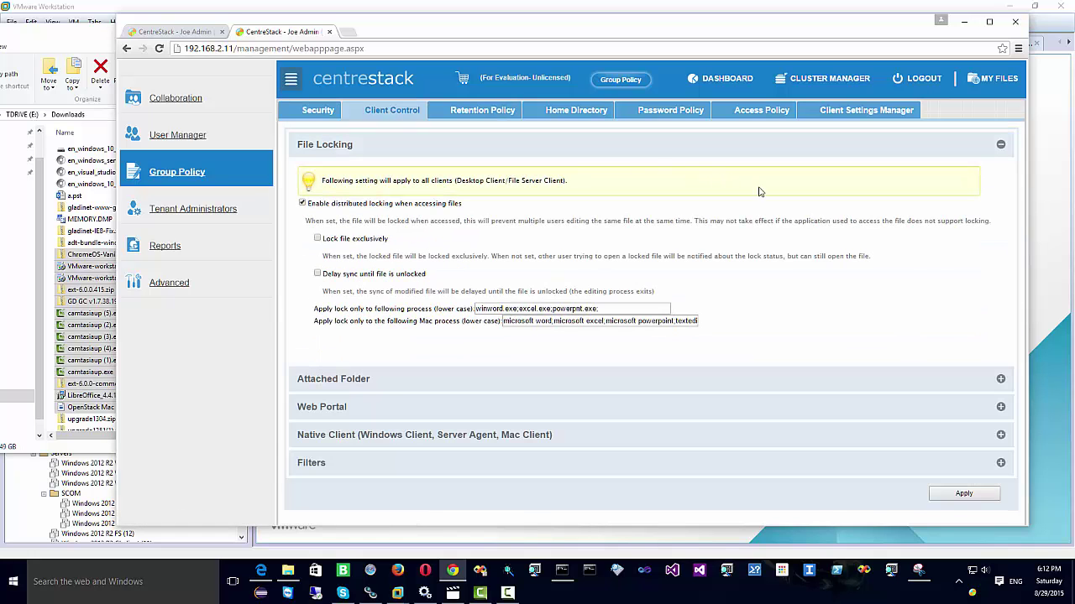
left_click(1001, 379)
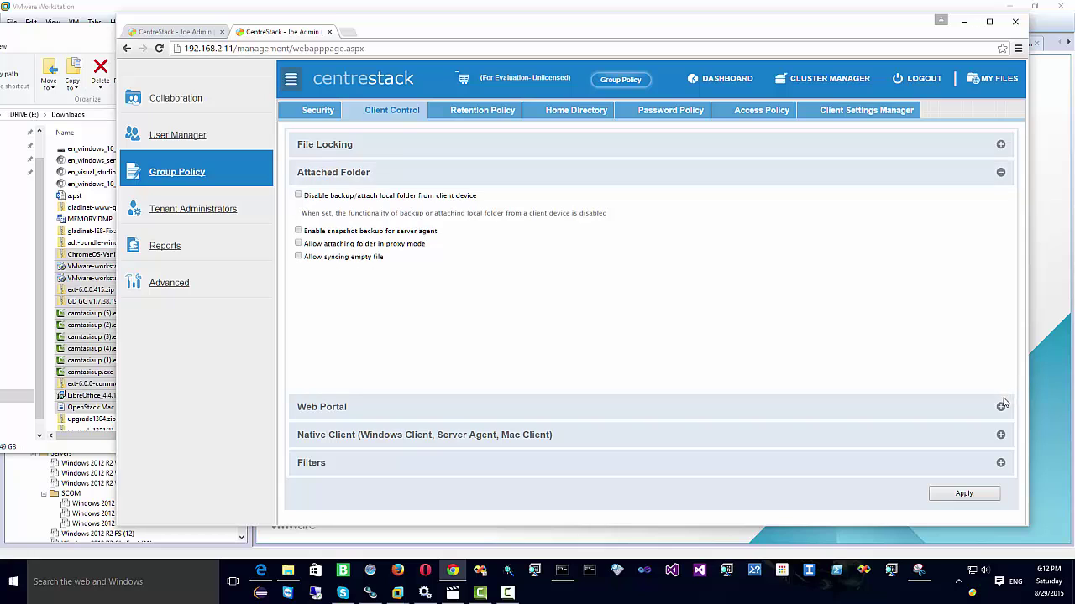
left_click(1000, 408)
left_click(1001, 435)
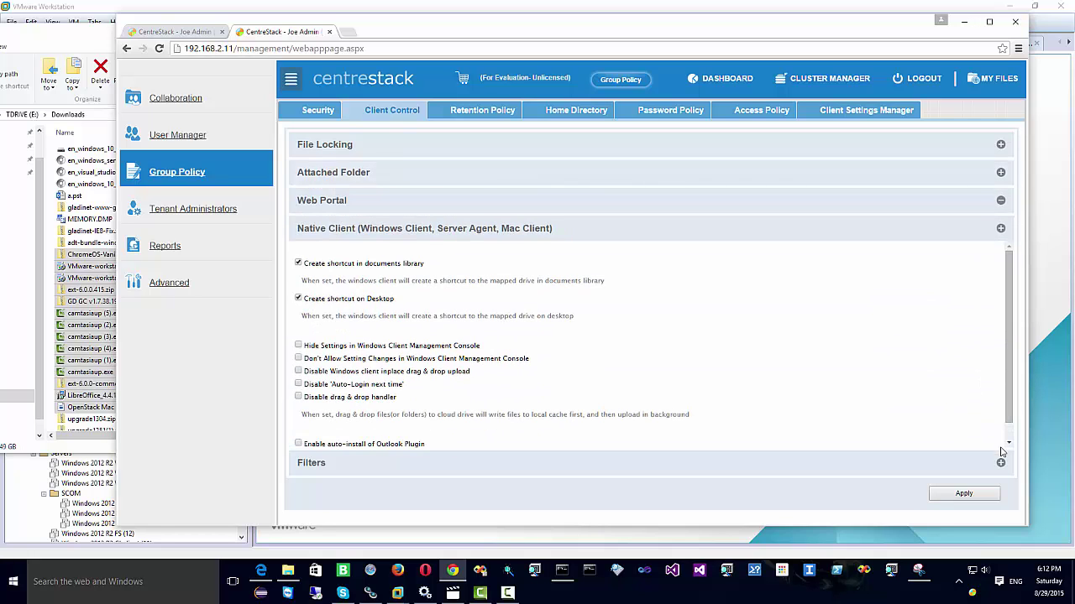
left_click(1001, 465)
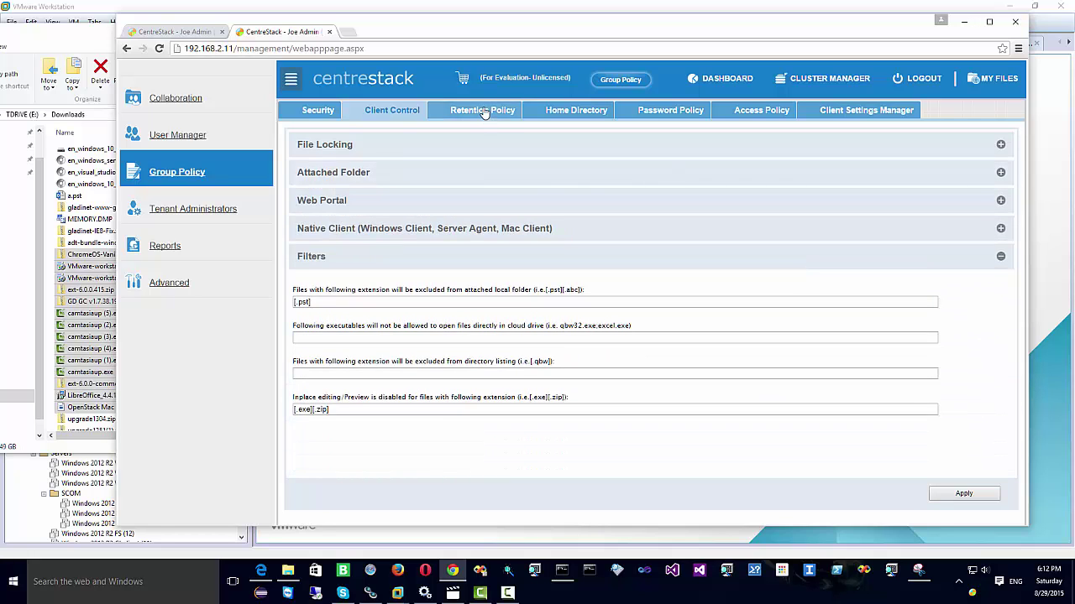
Step: Browse the Retention, Home Directory, Password, Access Policy and Client Settings Manager pages, then Tenant Administrators
left_click(485, 112)
left_click(576, 110)
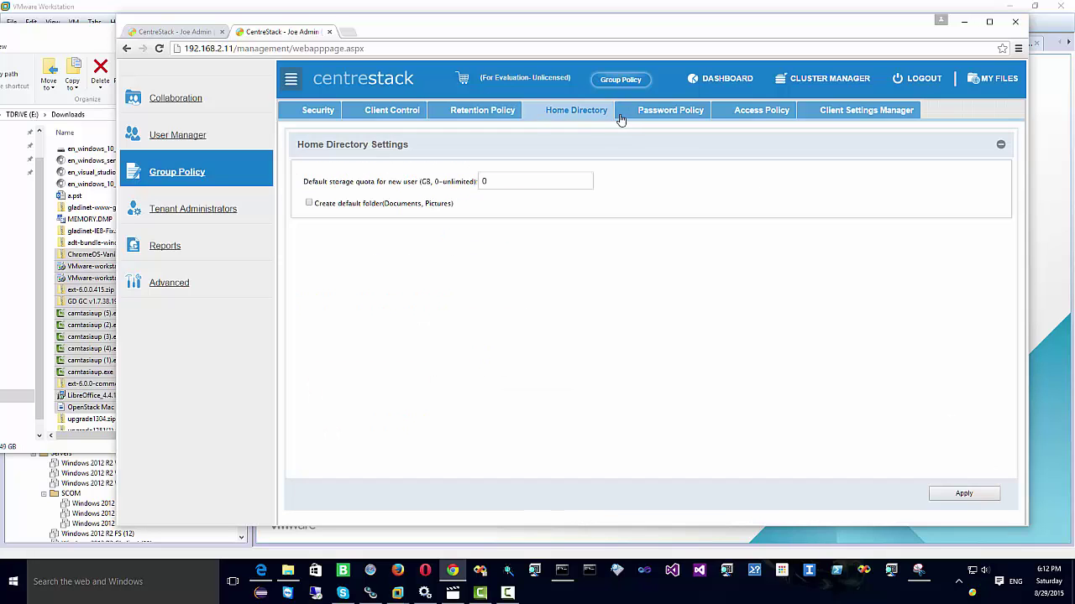
left_click(672, 116)
left_click(771, 116)
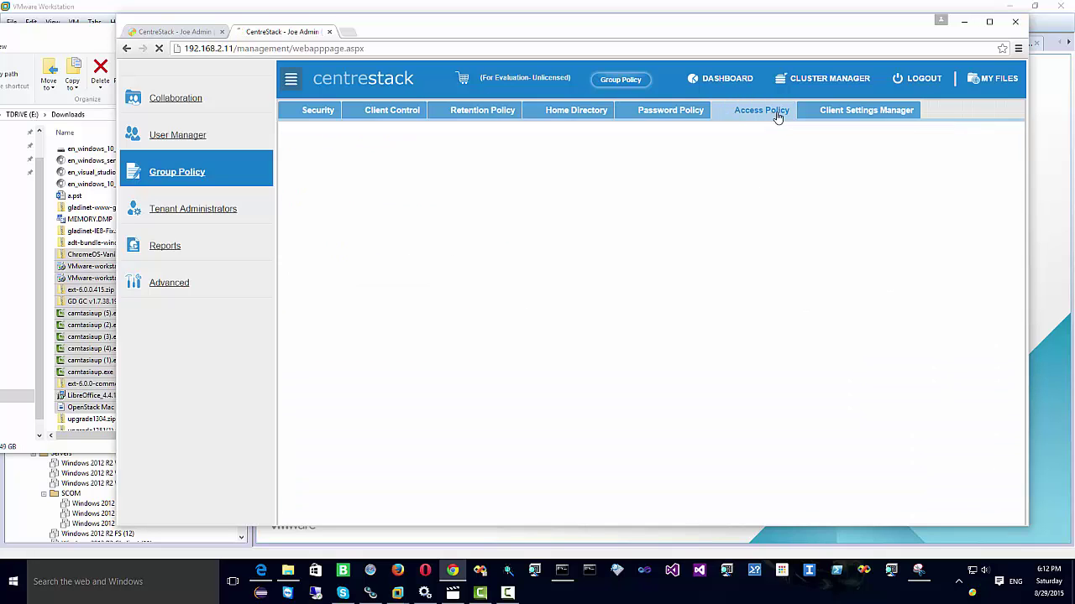
left_click(835, 115)
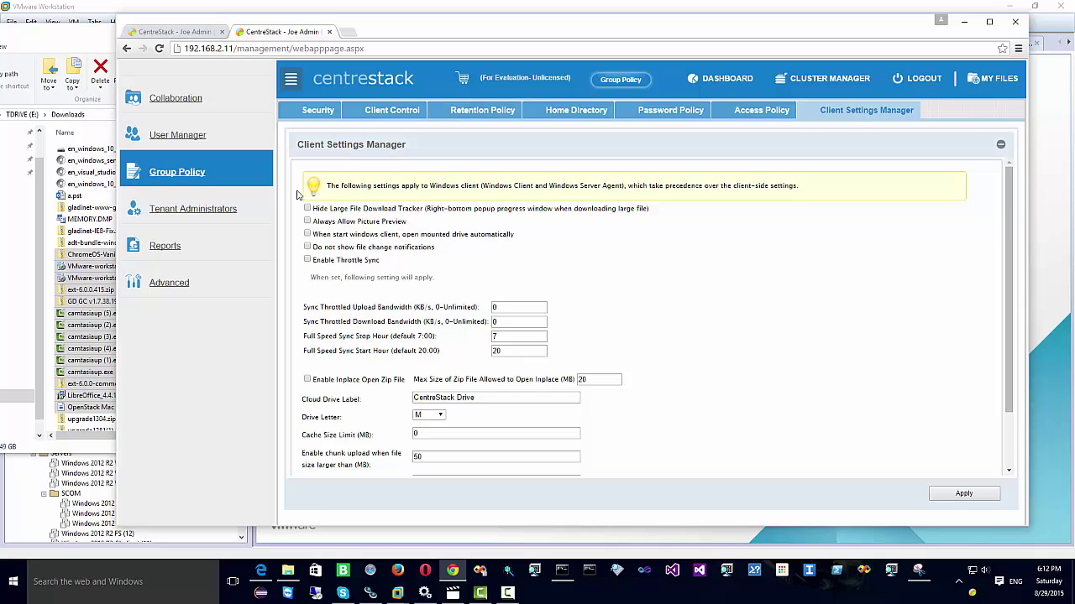
left_click(206, 215)
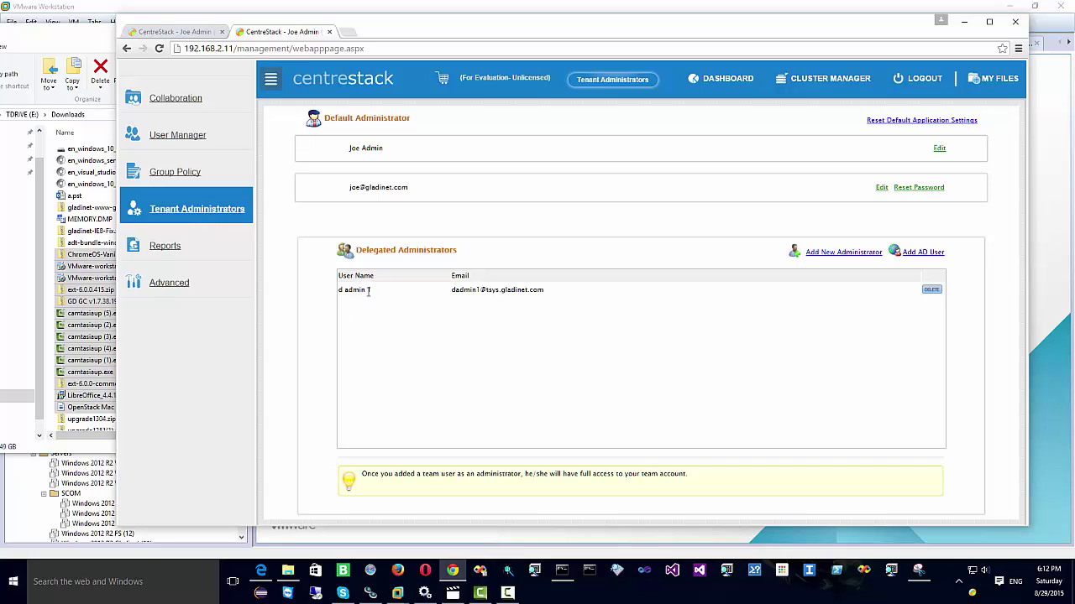
Step: Check the Audit Trace, File Change Logging, Team Folders and Storage Statistics reports (257365 files, 31.62 GB)
left_click(165, 248)
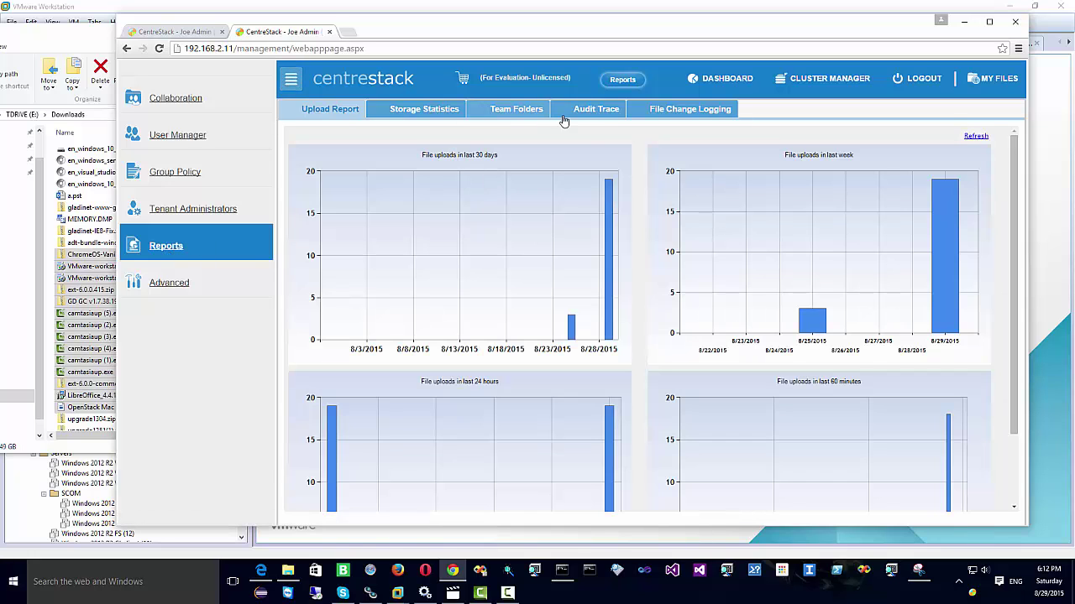
left_click(593, 116)
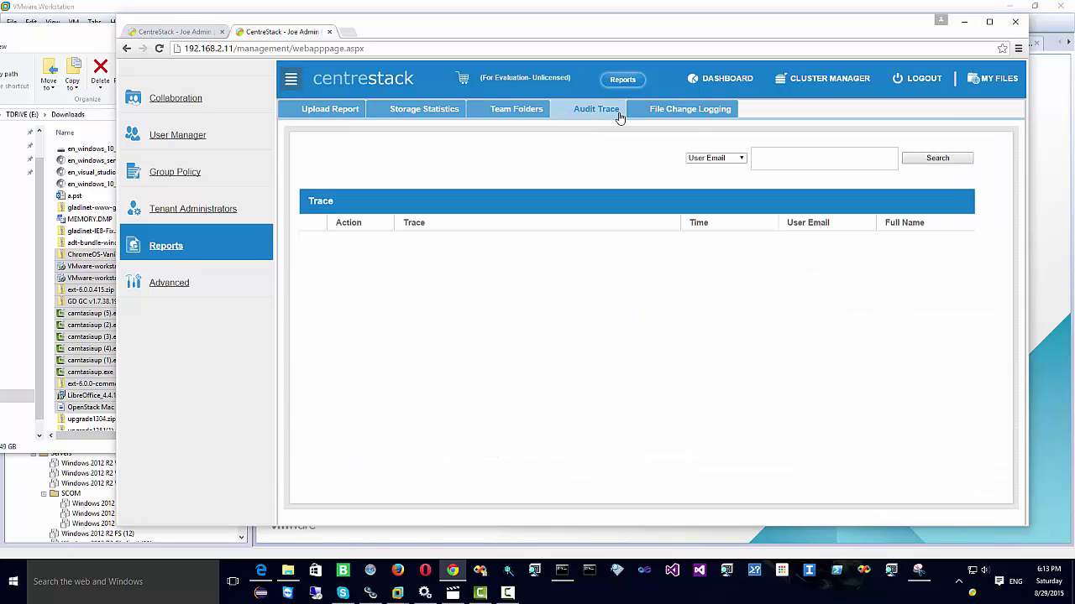
left_click(633, 118)
left_click(516, 112)
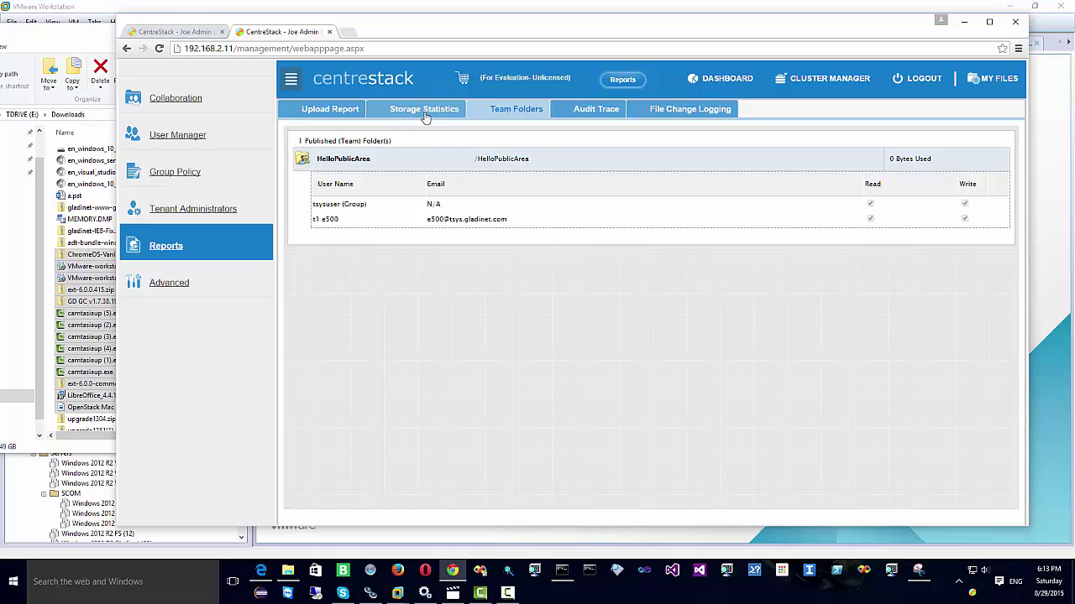
left_click(425, 115)
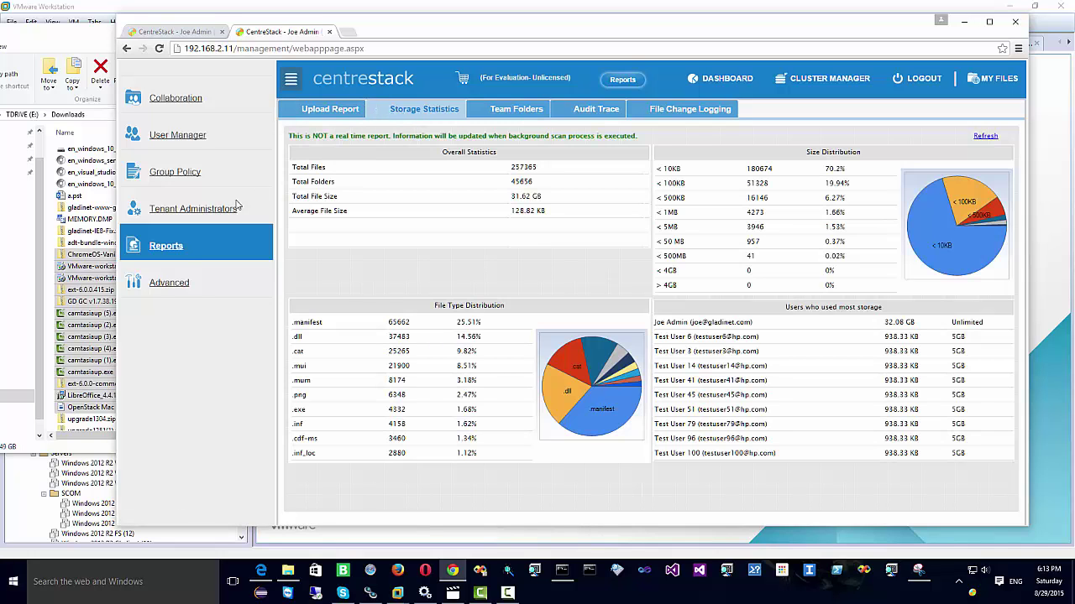
left_click(172, 286)
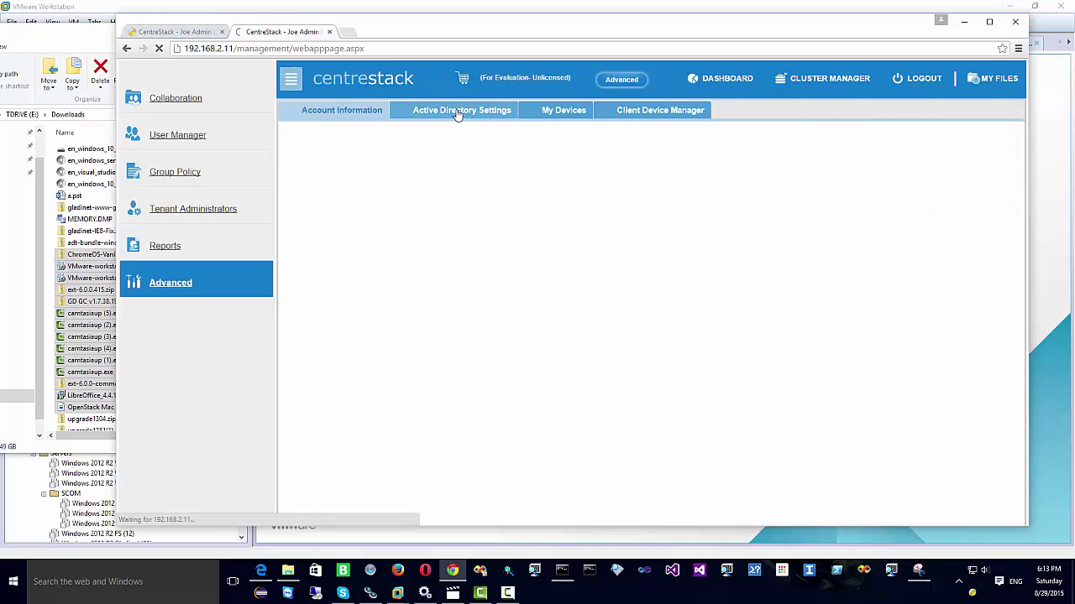
Step: Browse the Active Directory, My Devices and Client Device Manager tabs, then return to MY FILES
left_click(463, 112)
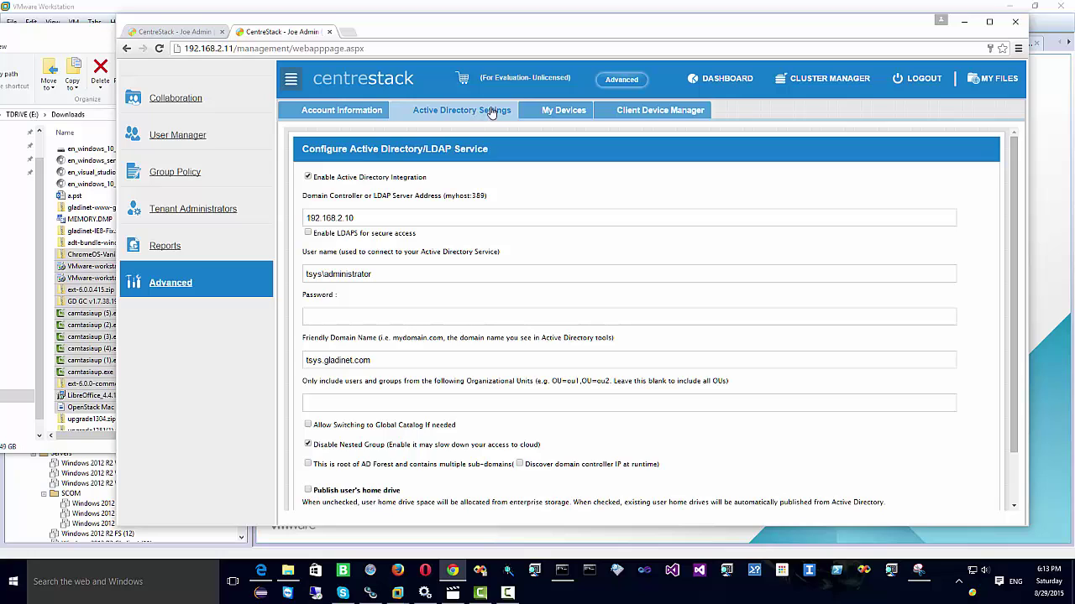
left_click(550, 117)
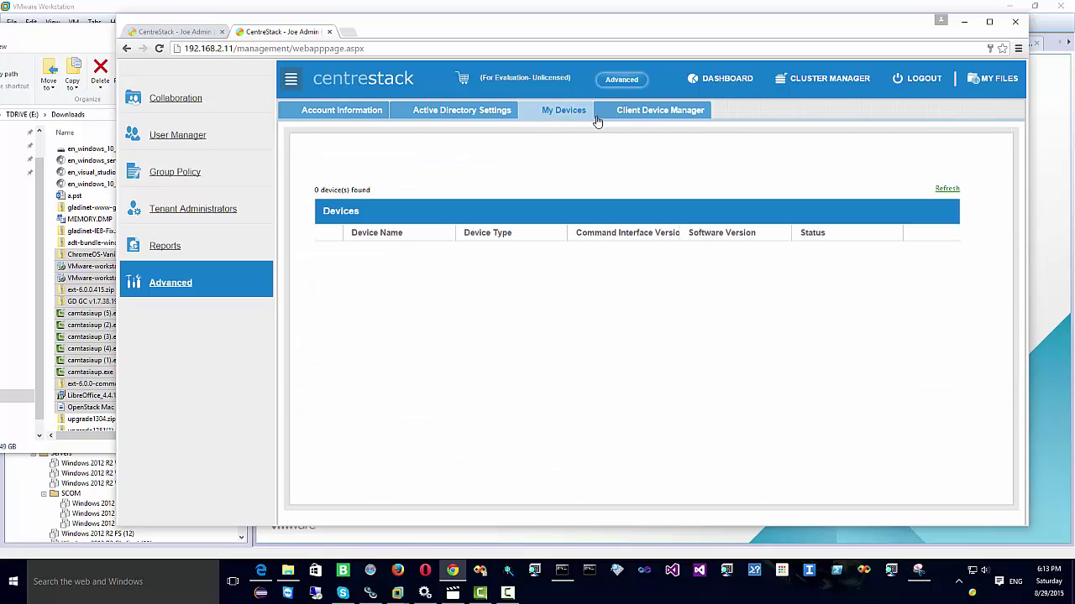
left_click(648, 115)
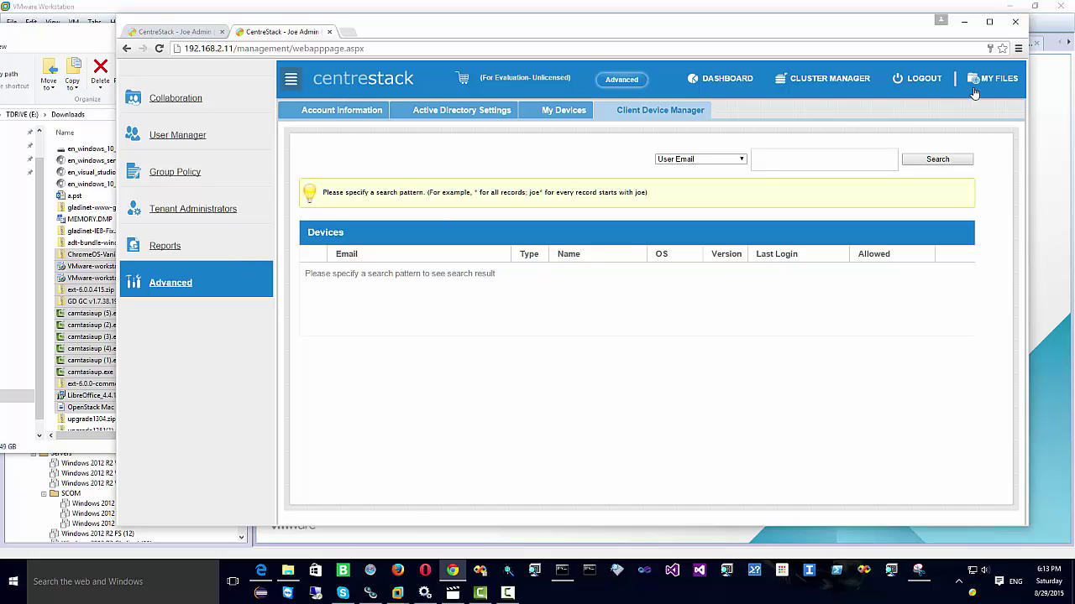
left_click(889, 85)
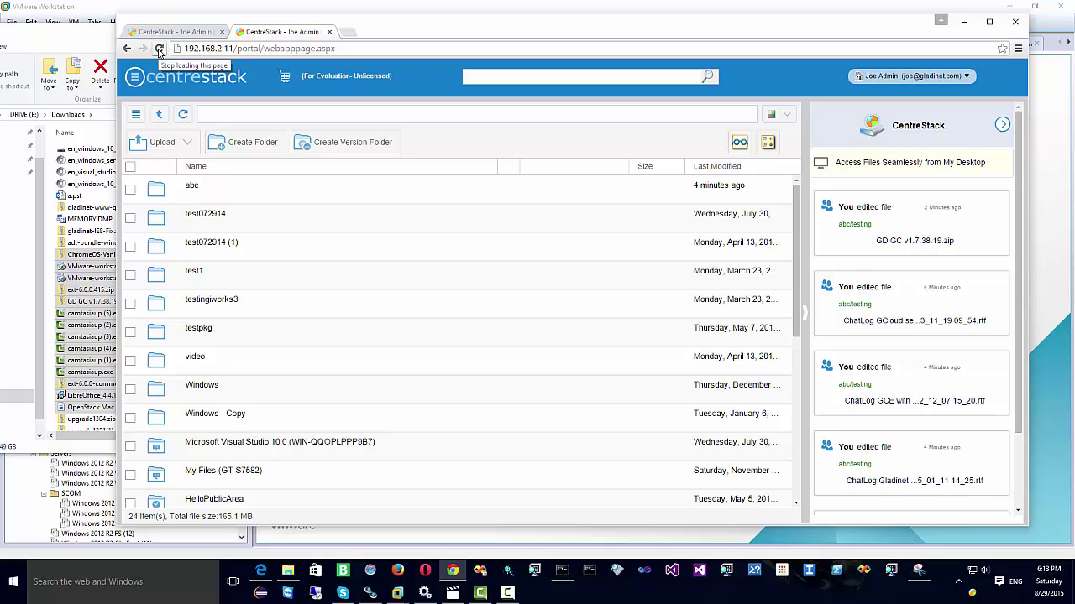
Step: Switch the portal colour theme to Mauve
left_click(931, 79)
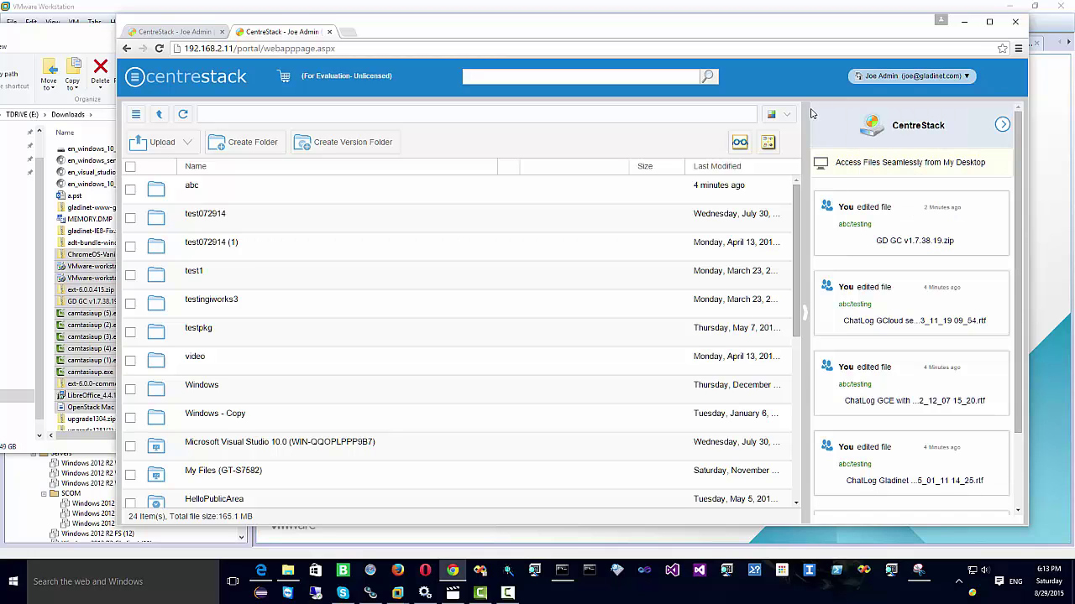
left_click(773, 114)
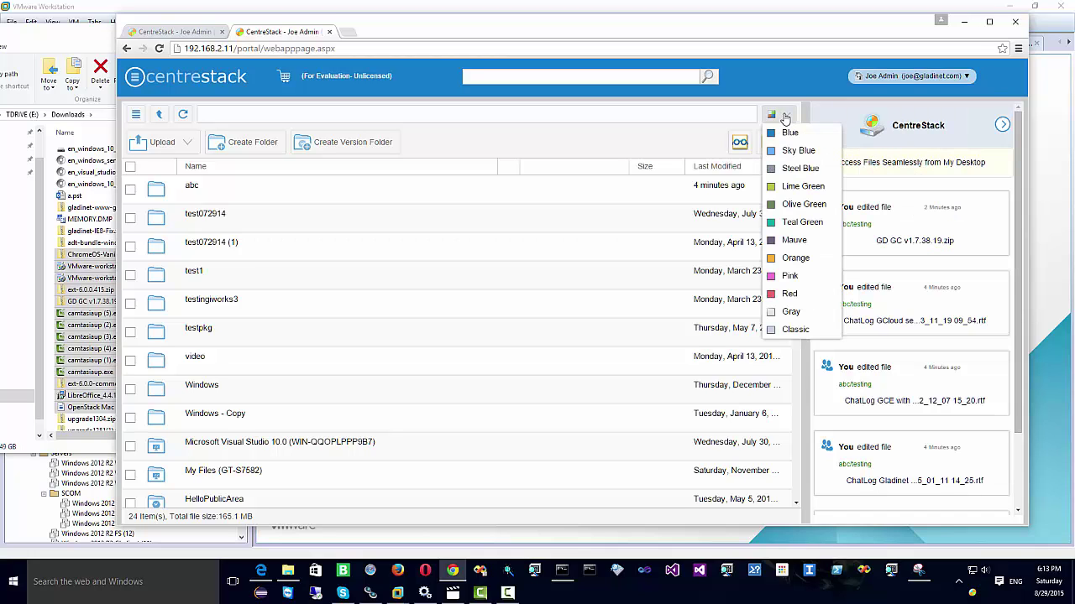
left_click(787, 242)
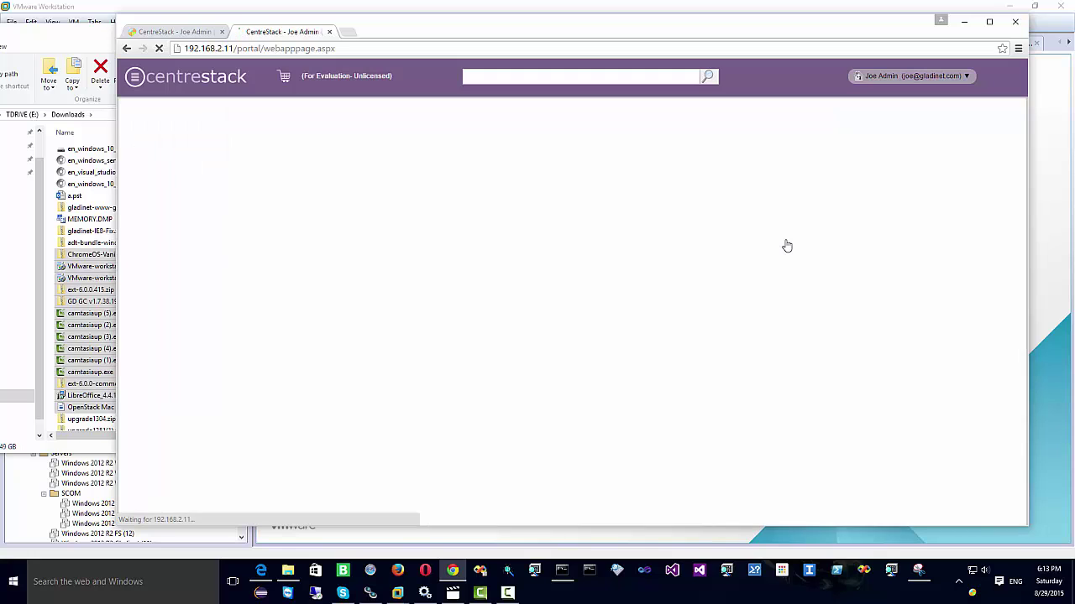
Step: Log out of the portal from the account menu, leaving the sign-in page showing
left_click(957, 75)
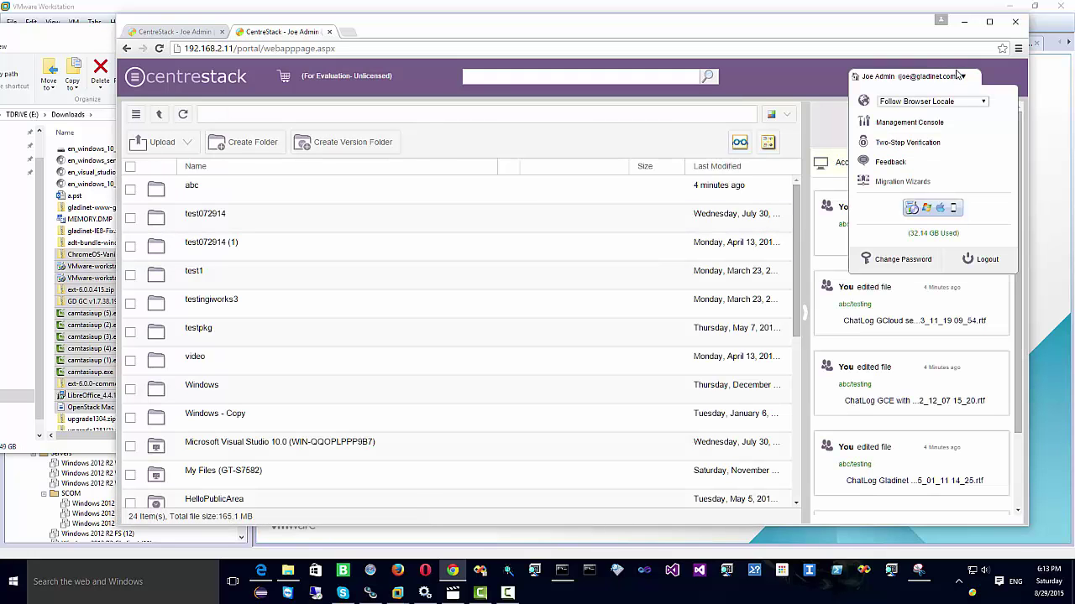
left_click(983, 260)
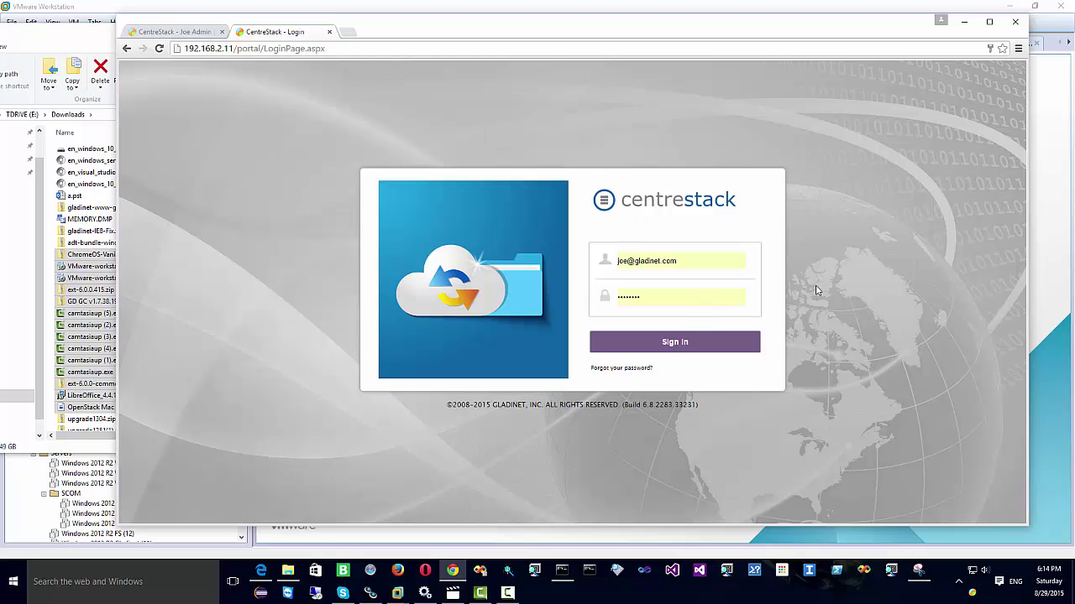
left_click(507, 593)
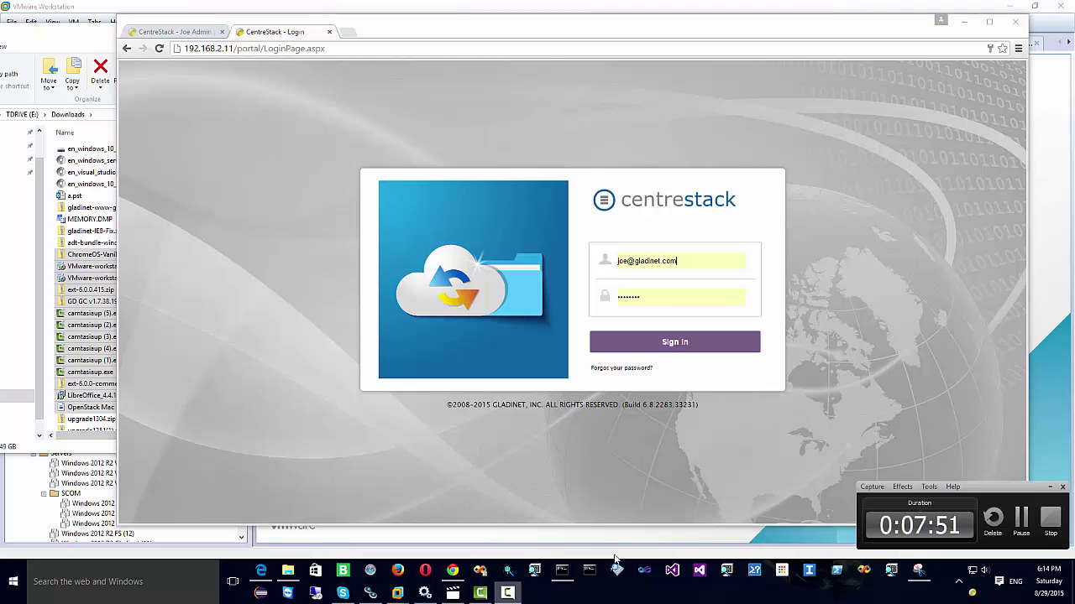
left_click(1049, 518)
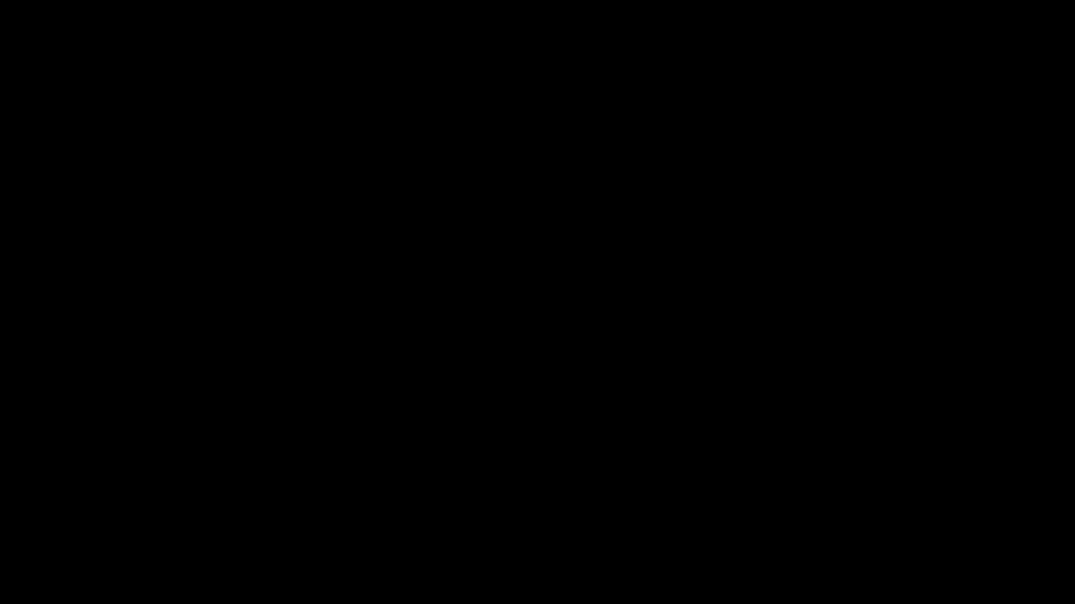